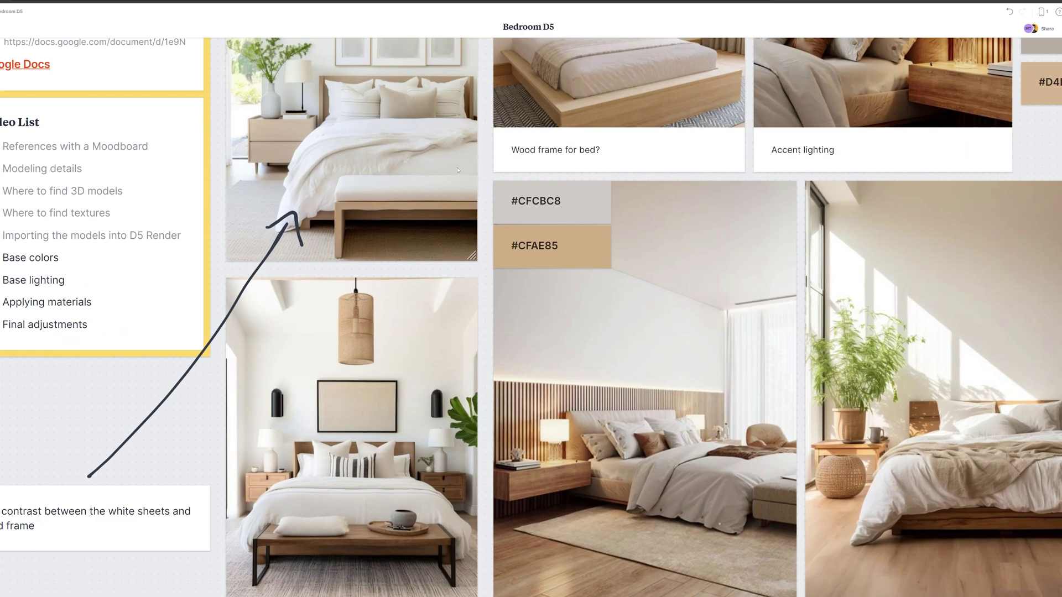
Step: Scroll through the Imperfections board's worn wood floor and smudged phone screen references
{"action": "scroll", "coordinate": [570, 155], "scroll_direction": "down", "scroll_amount": 5, "text": "ctrl"}
{"action": "scroll", "coordinate": [702, 252], "scroll_direction": "up", "scroll_amount": 4, "text": "ctrl"}
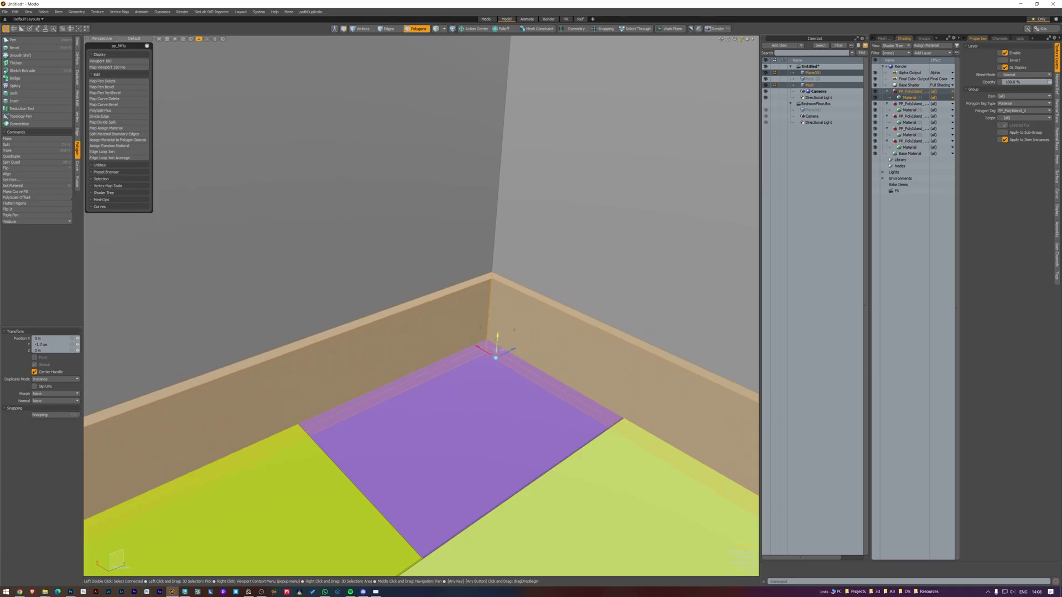
Step: Orbit the Modo viewport to a low angle to inspect the floor polygons
{"action": "left_click_drag", "start_coordinate": [485, 288], "coordinate": [485, 245], "text": "alt"}
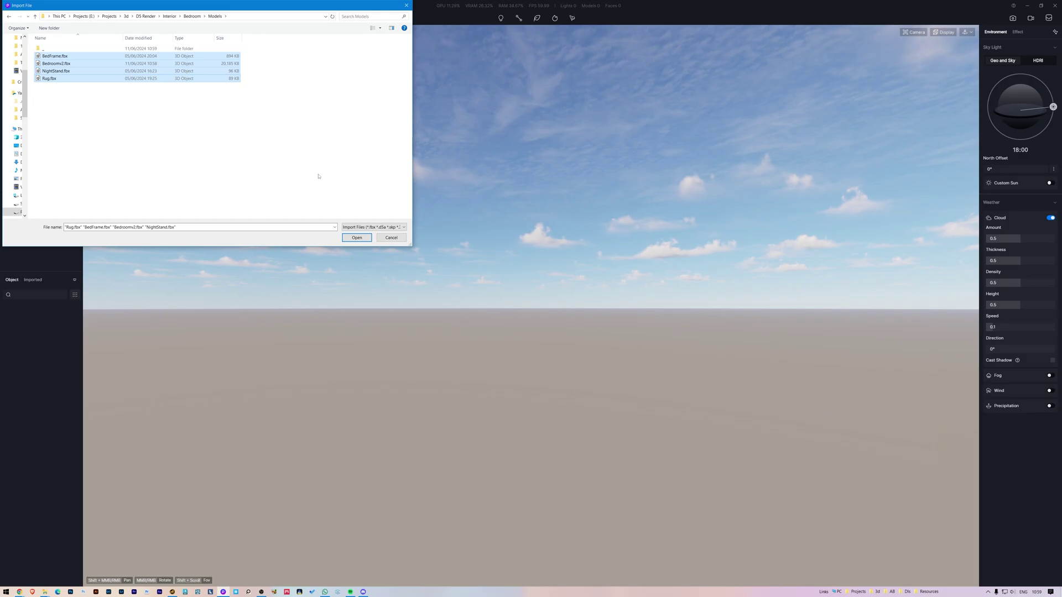
Step: Import the BedFrame, Bedroomv2, NightStand and Rug FBX files into the scene
{"action": "left_click", "coordinate": [357, 235]}
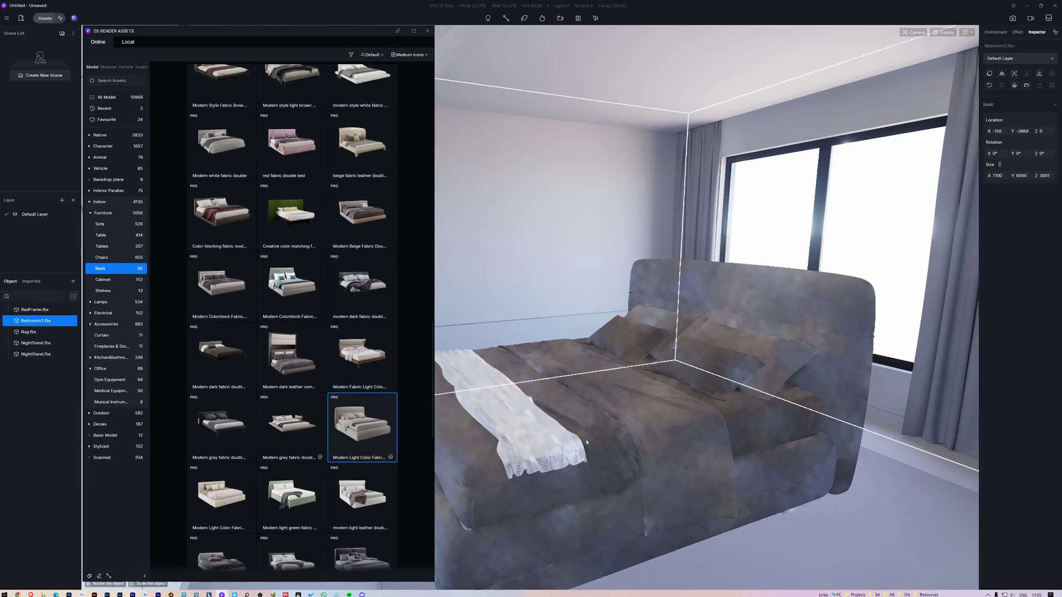
Step: Place the light gray-and-white fabric bed in the room against the wall by the nightstand
{"action": "left_click_drag", "start_coordinate": [585, 443], "coordinate": [676, 352]}
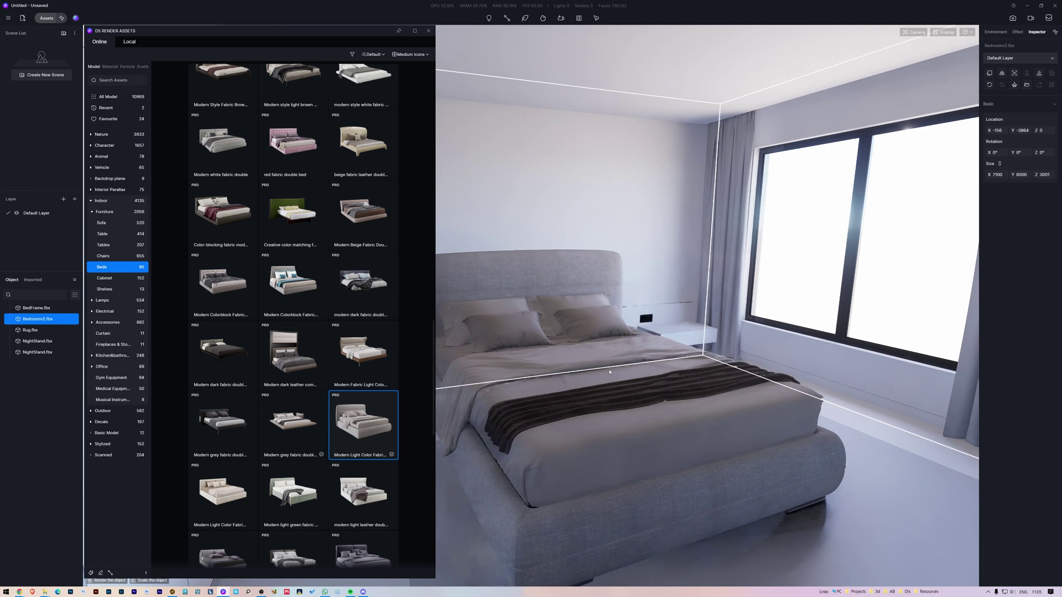
{"action": "right_click_drag", "start_coordinate": [609, 372], "coordinate": [668, 420]}
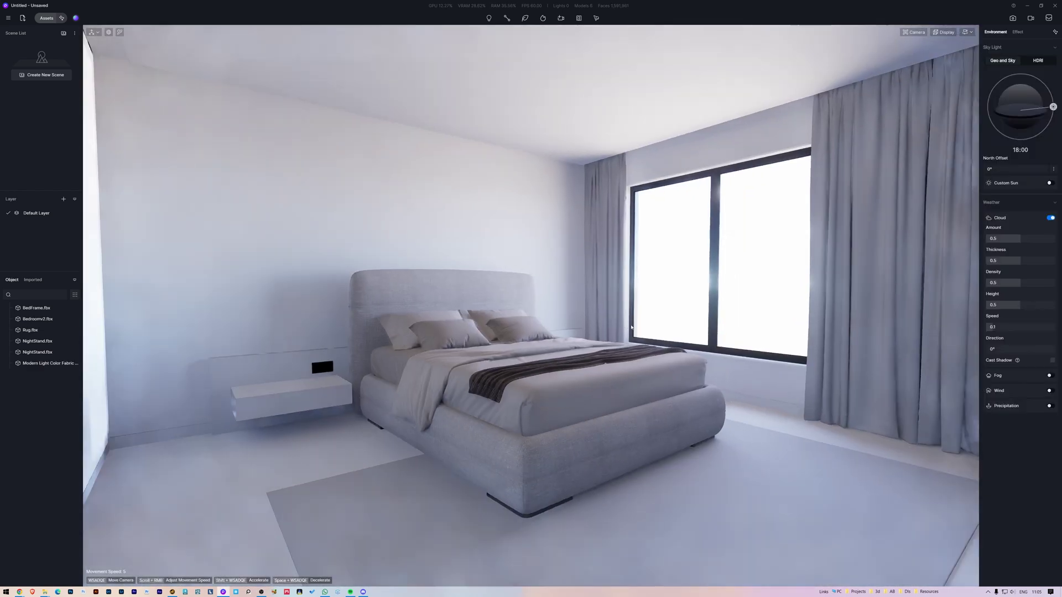
{"action": "right_click_drag", "start_coordinate": [442, 359], "coordinate": [848, 366]}
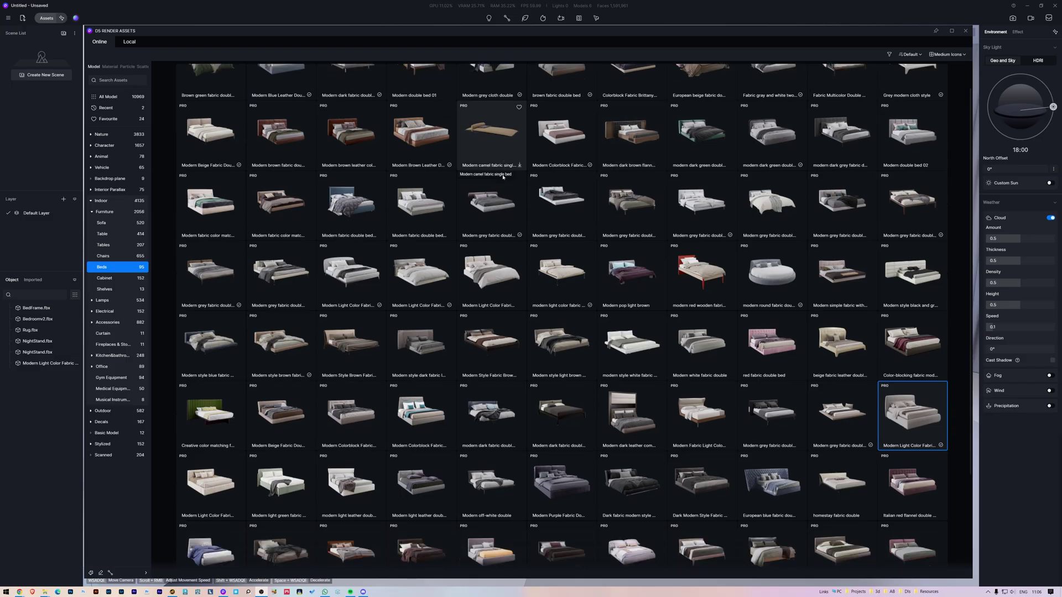
{"action": "scroll", "coordinate": [505, 180], "scroll_direction": "down", "scroll_amount": 2}
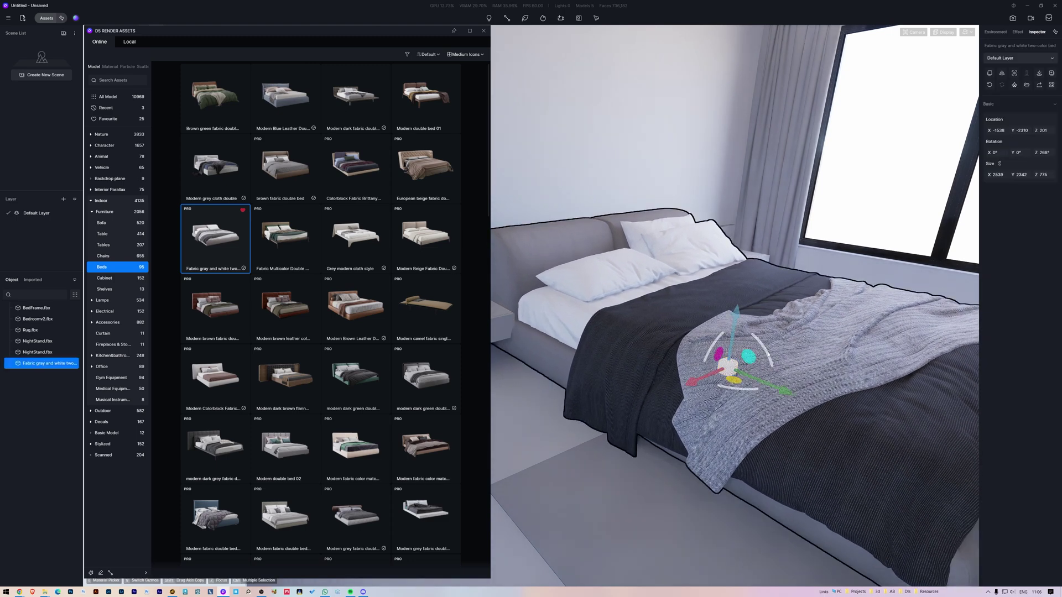
{"action": "key", "text": "w"}
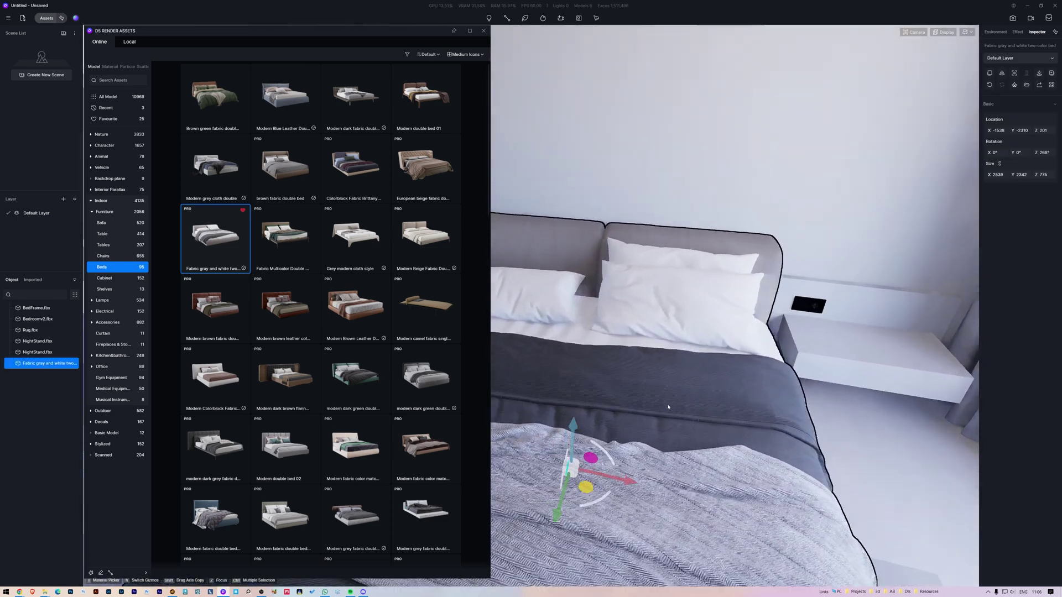
Step: Delete the unwanted bed, frame the whole Bedroomv2 shell and close the asset library
{"action": "key", "text": "Delete"}
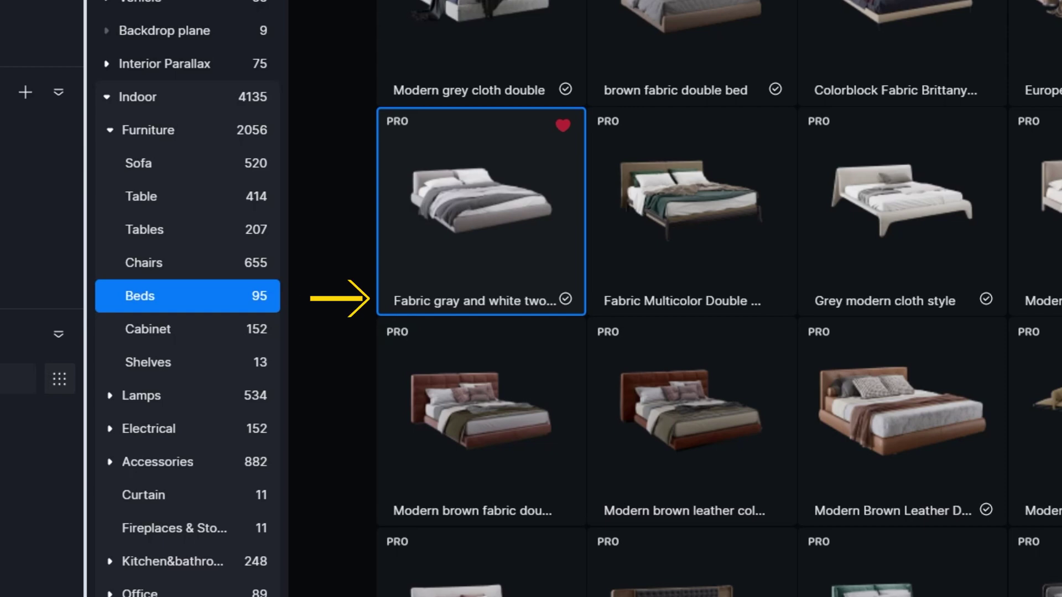
{"action": "key", "text": "z"}
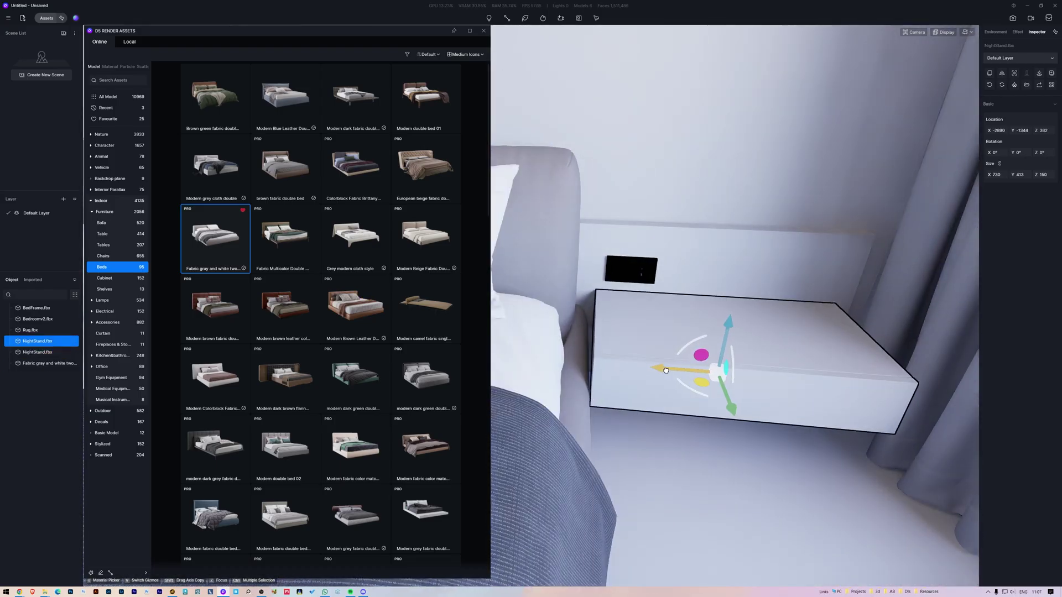
{"action": "left_click", "coordinate": [38, 319]}
{"action": "key", "text": "z"}
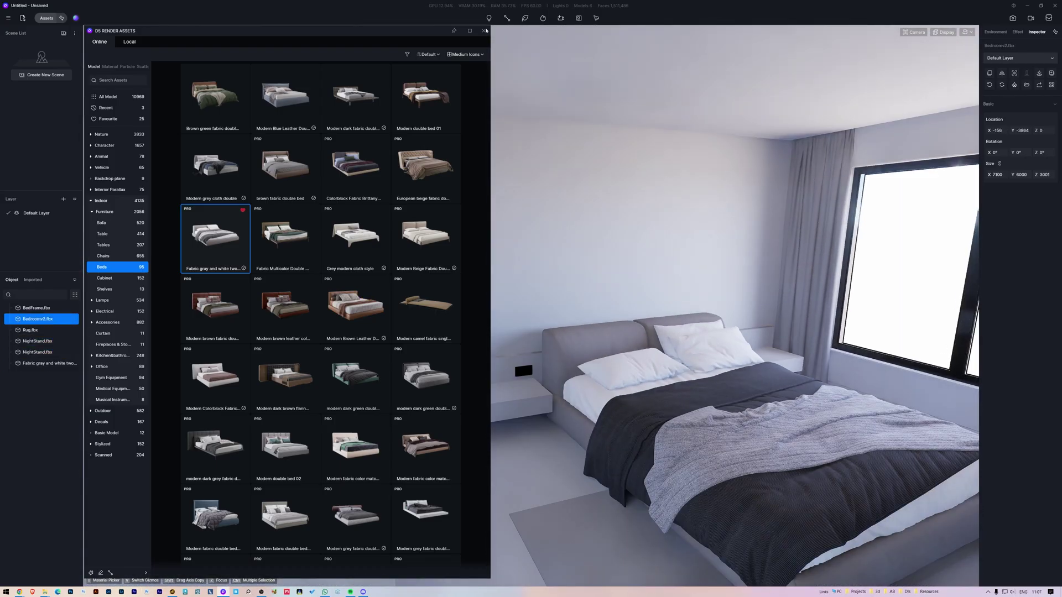
{"action": "left_click", "coordinate": [484, 31]}
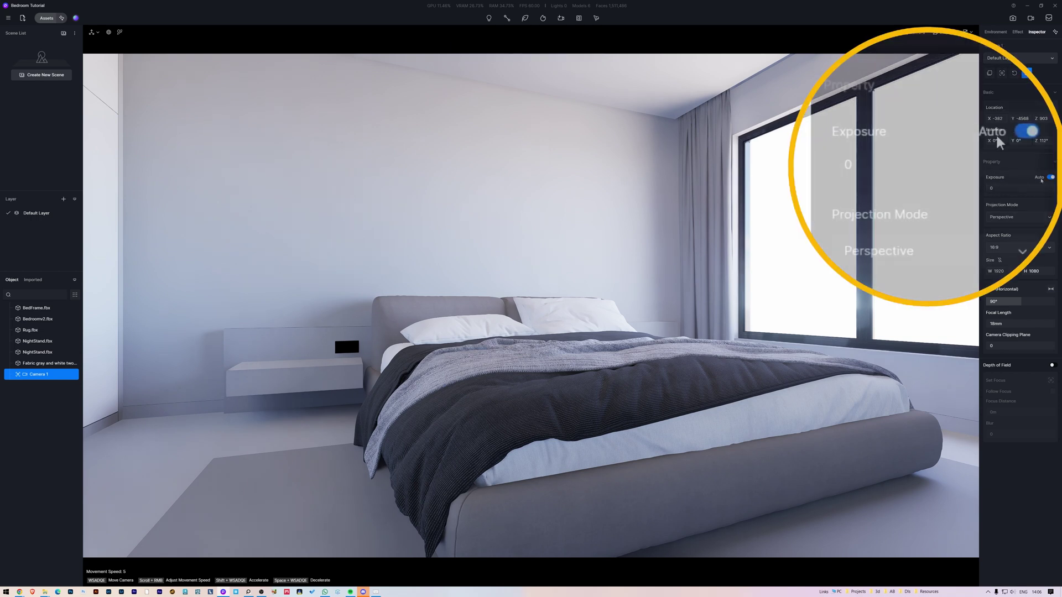
Step: Give Camera 1 manual exposure of 0.4 and two-point perspective projection
{"action": "left_click", "coordinate": [1051, 207]}
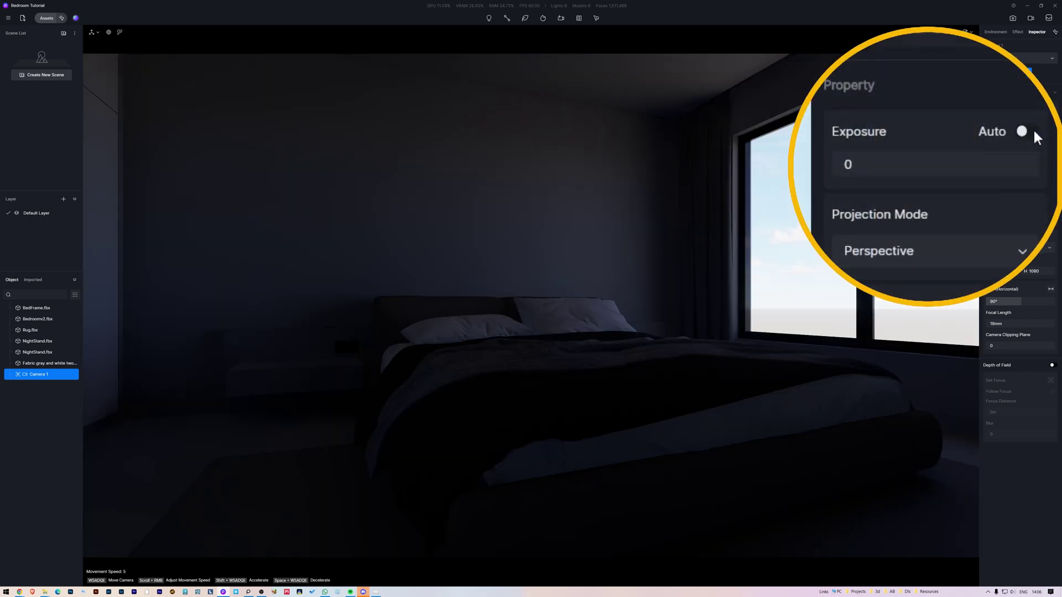
{"action": "left_click_drag", "start_coordinate": [1023, 217], "coordinate": [1027, 188]}
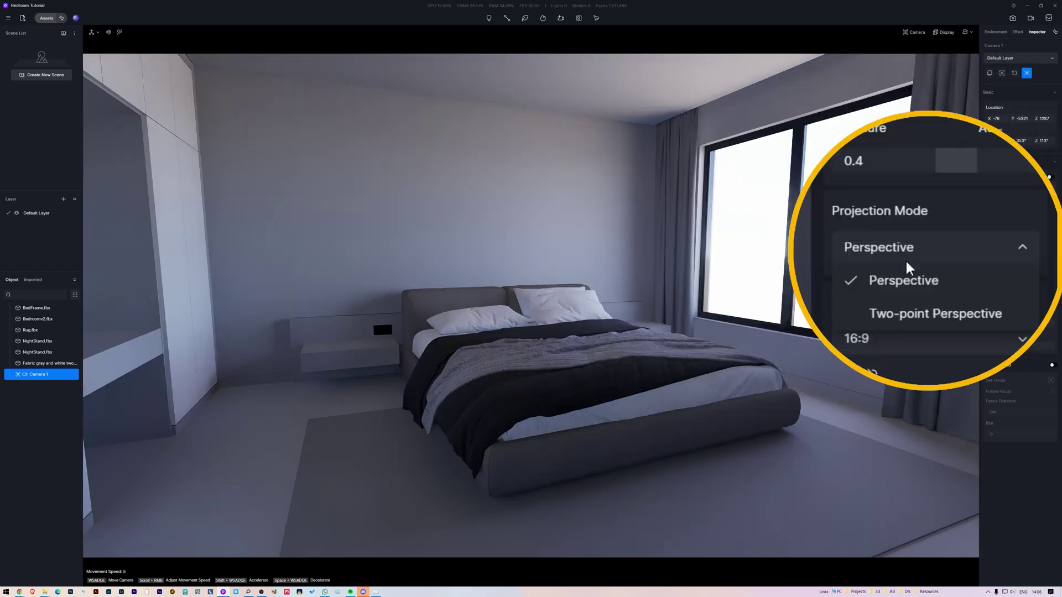
{"action": "left_click", "coordinate": [938, 315]}
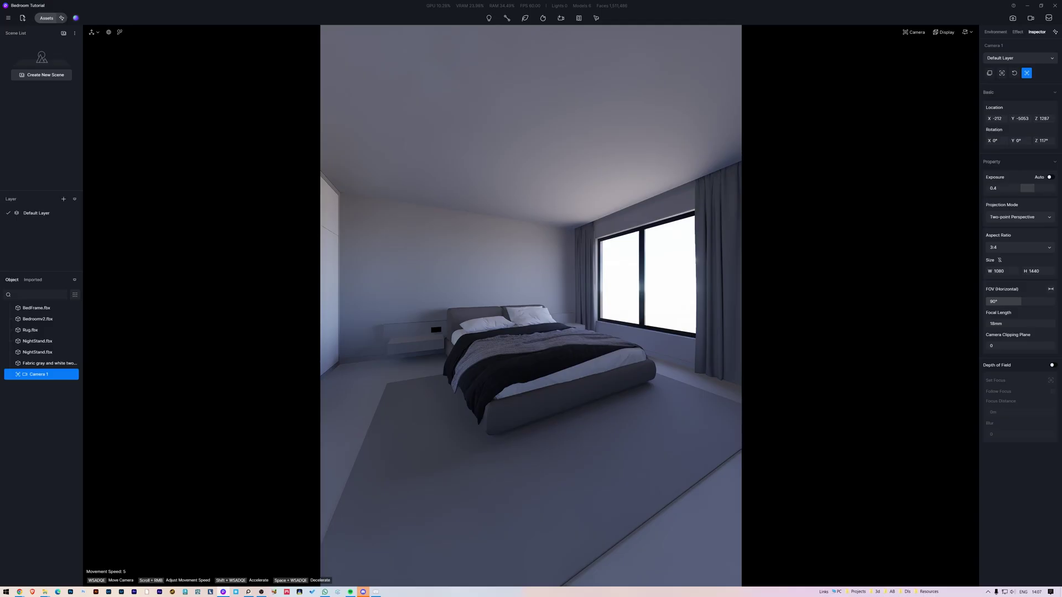
Step: Shorten Camera 1's focal length to about 10 mm for a ~101.9° ultra-wide view
{"action": "left_click_drag", "start_coordinate": [1002, 325], "coordinate": [994, 325]}
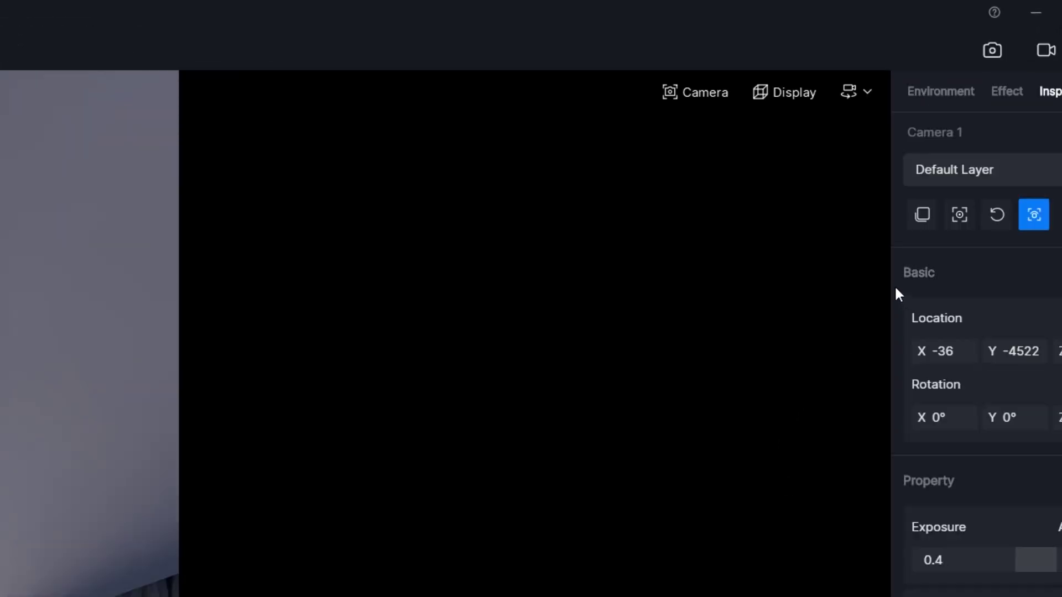
Step: Turn on the rule-of-thirds grid overlay and swing the camera toward the room
{"action": "left_click", "coordinate": [779, 91]}
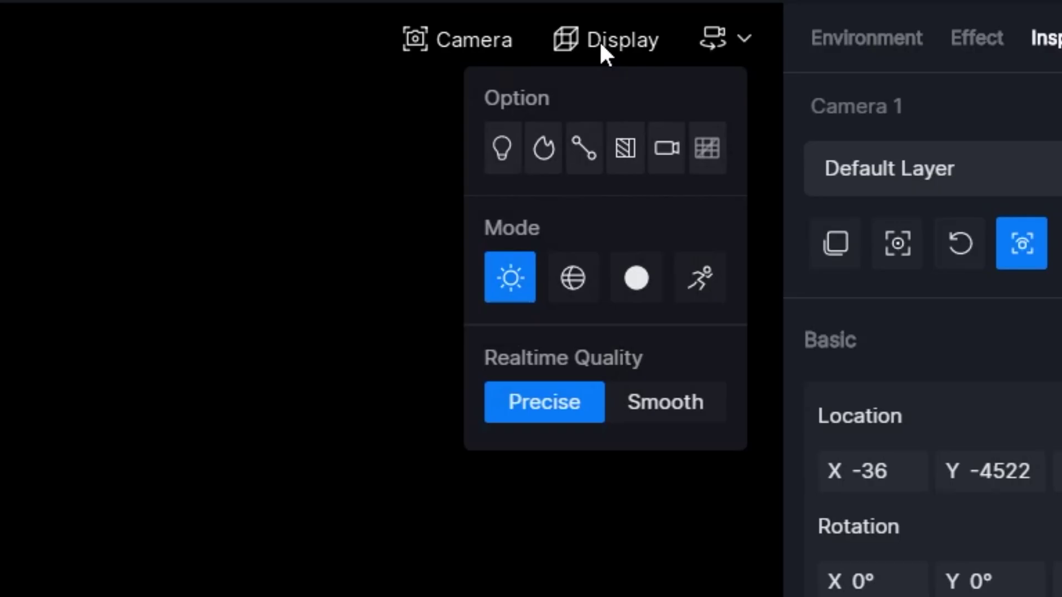
{"action": "left_click", "coordinate": [710, 147]}
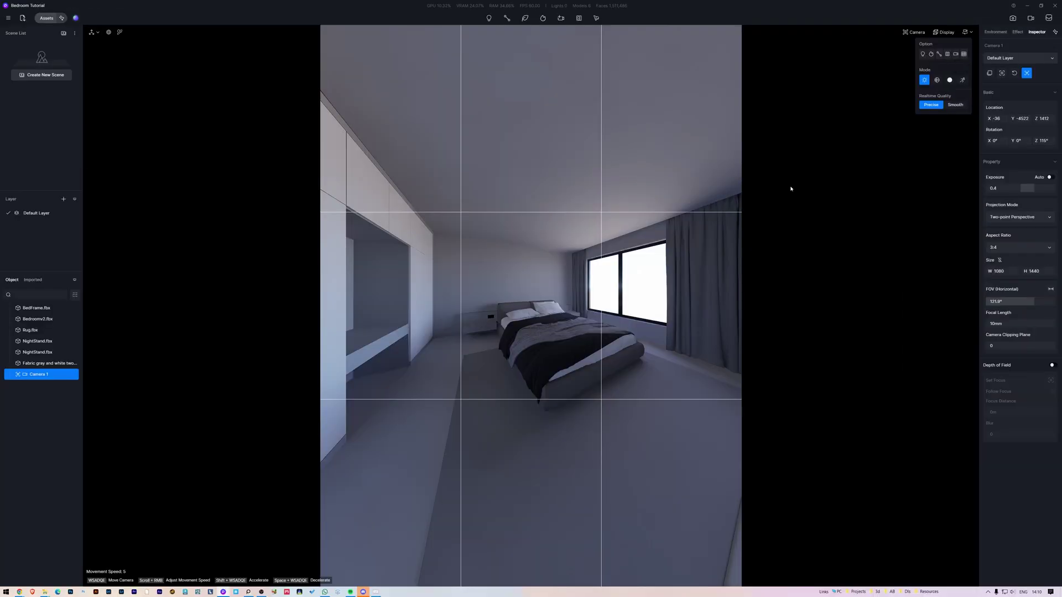
{"action": "right_click_drag", "start_coordinate": [858, 294], "coordinate": [610, 291]}
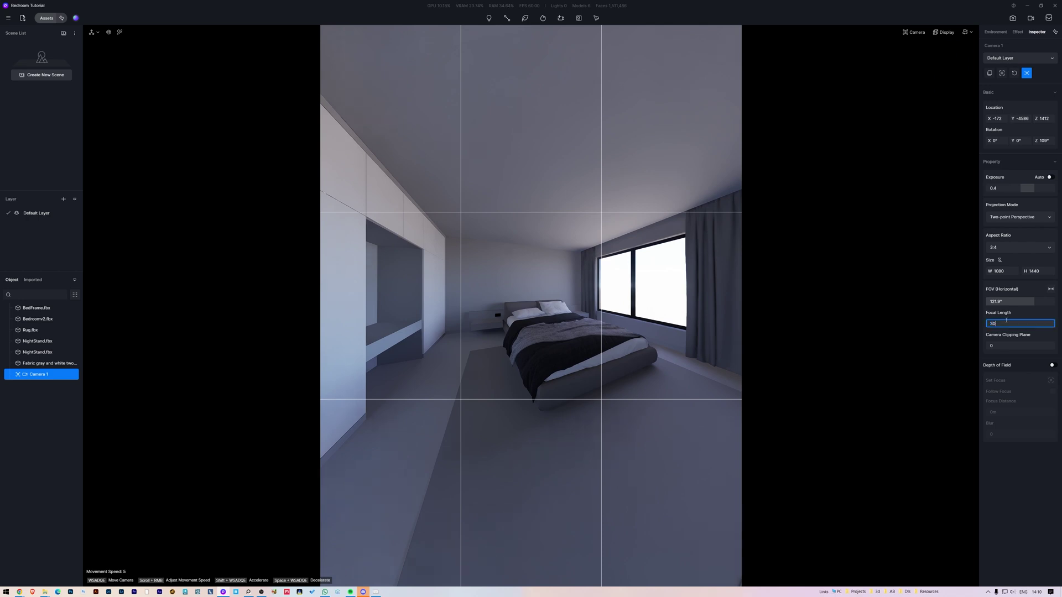
Step: Set the focal length to 30 mm, reframe the bed and save the view as a scene
{"action": "key", "text": "Return"}
{"action": "right_click_drag", "start_coordinate": [430, 315], "coordinate": [899, 189]}
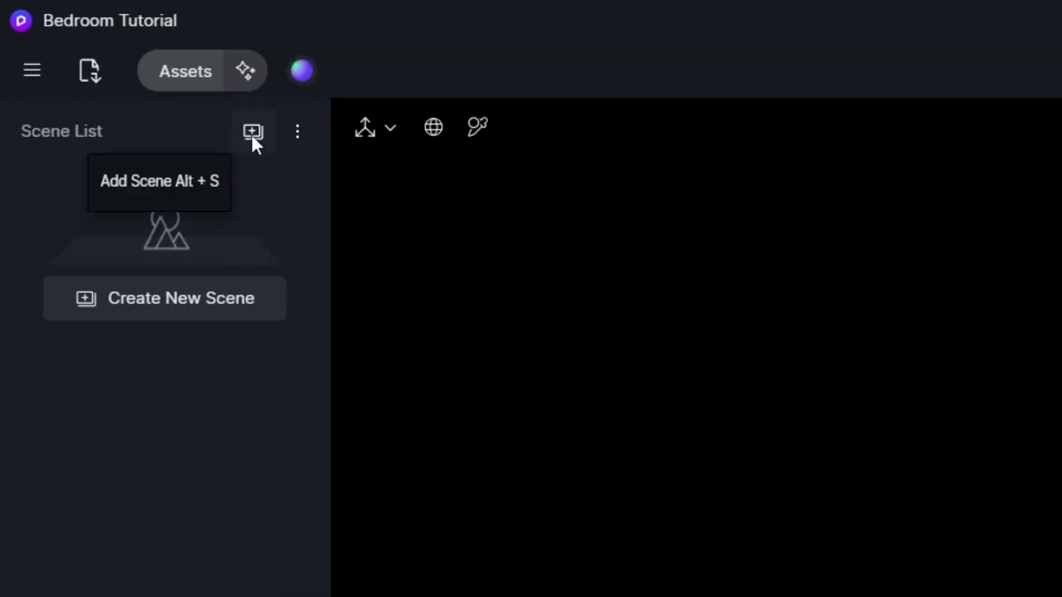
{"action": "left_click", "coordinate": [252, 136]}
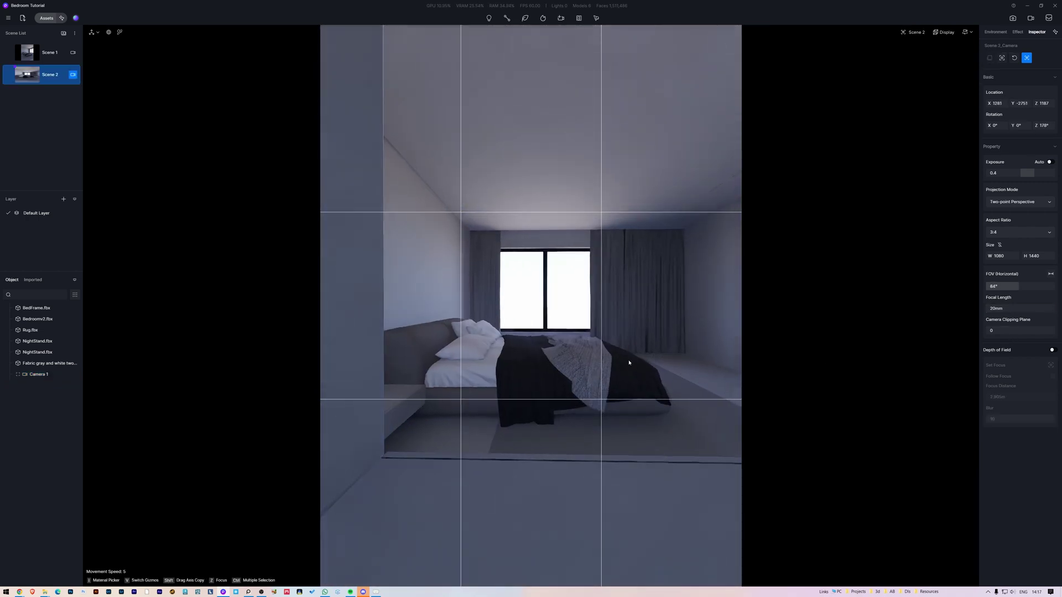
Step: Set Scene 2's camera clipping plane to 90 and tilt the camera slightly to refine framing
{"action": "type", "text": "90"}
{"action": "key", "text": "Return"}
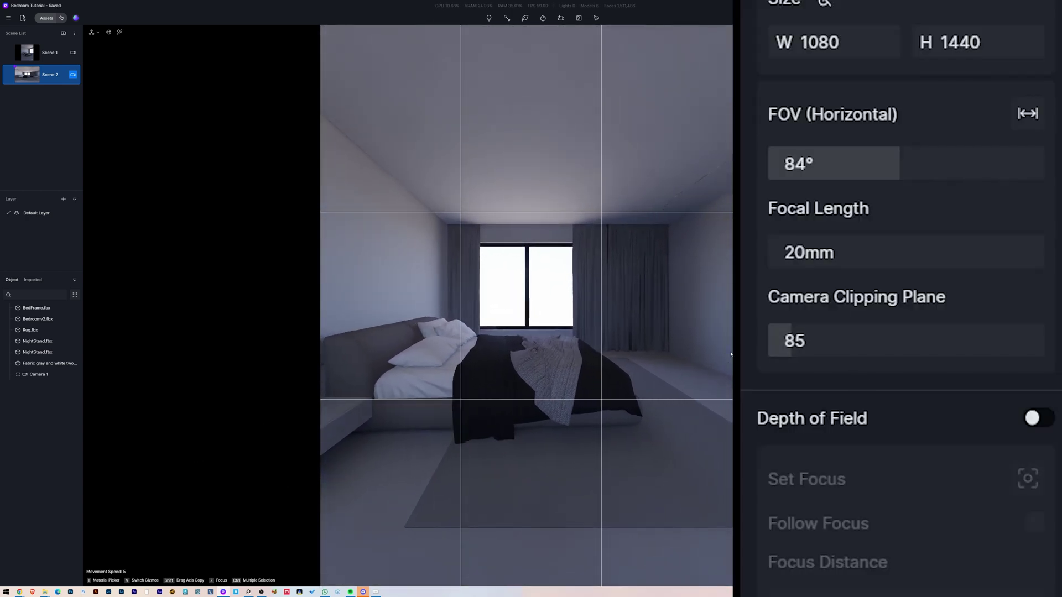
{"action": "right_click_drag", "start_coordinate": [730, 354], "coordinate": [730, 355]}
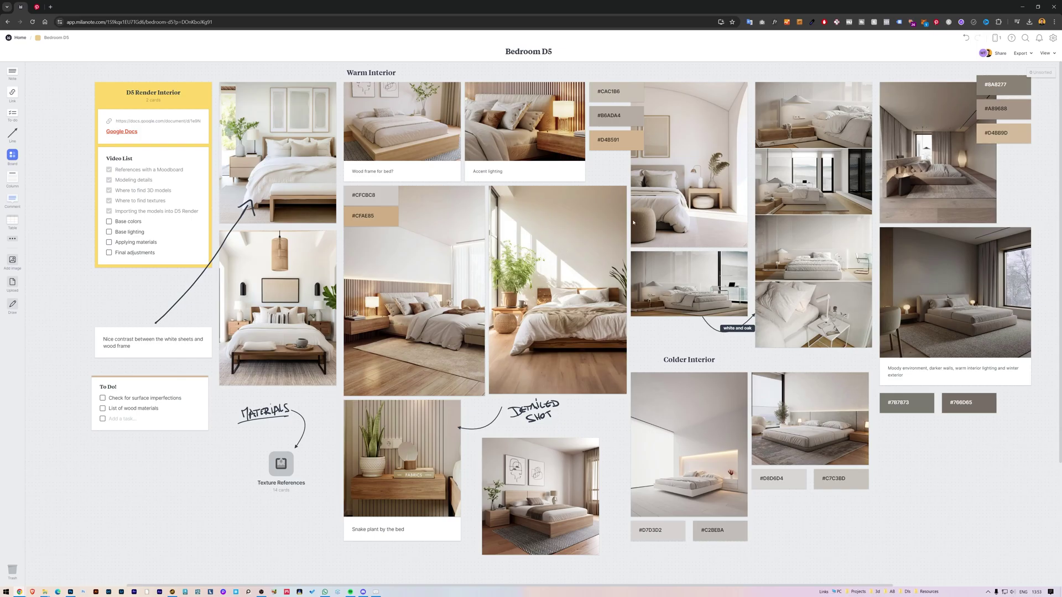
{"action": "scroll", "coordinate": [772, 287], "scroll_direction": "right", "scroll_amount": 5}
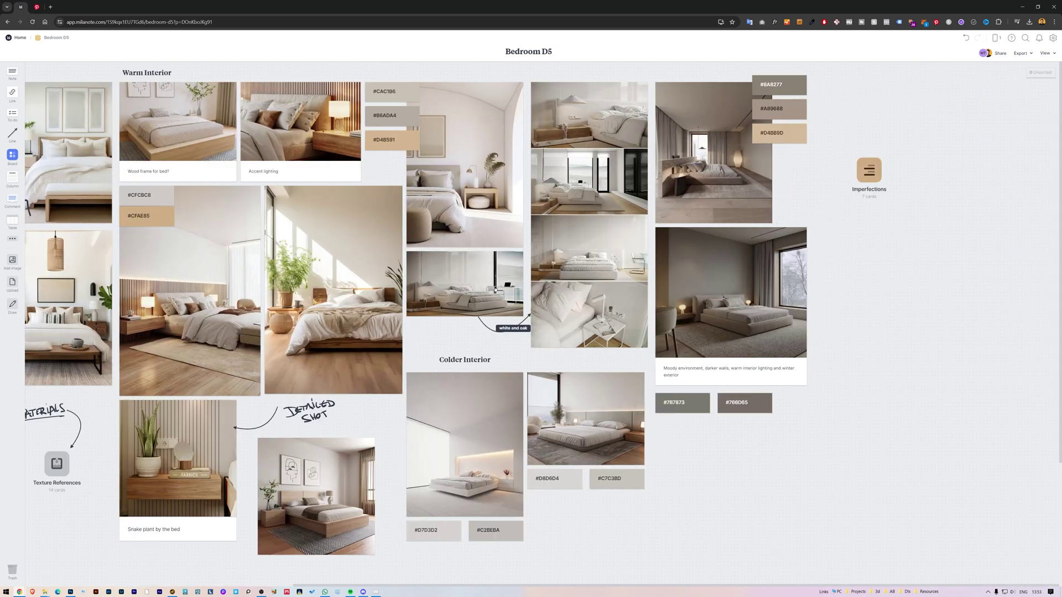
{"action": "scroll", "coordinate": [781, 176], "scroll_direction": "up", "scroll_amount": 10, "text": "ctrl"}
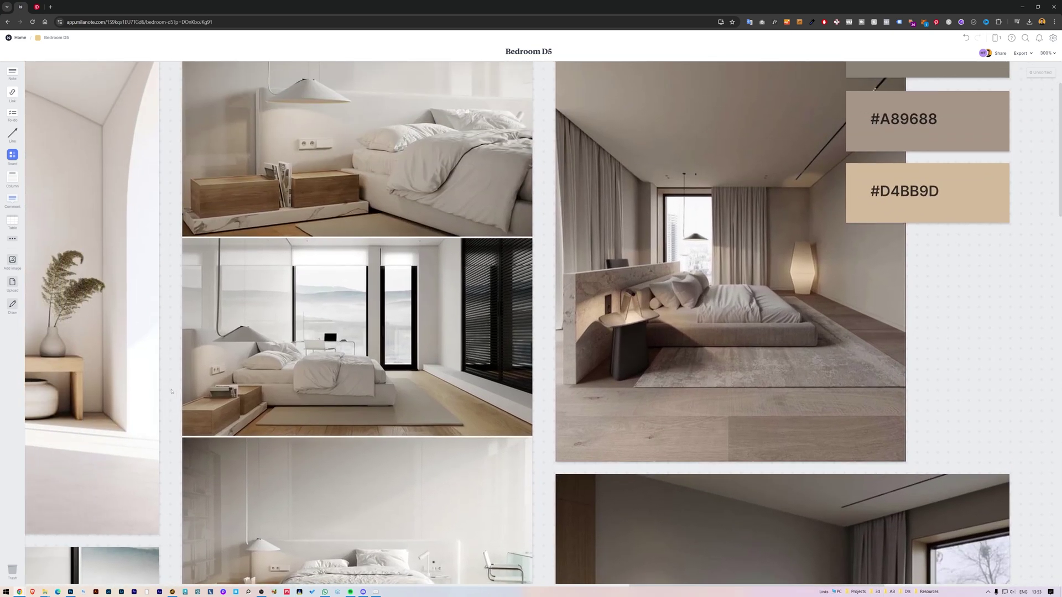
{"action": "scroll", "coordinate": [171, 391], "scroll_direction": "left", "scroll_amount": 12}
{"action": "scroll", "coordinate": [442, 445], "scroll_direction": "right", "scroll_amount": 3}
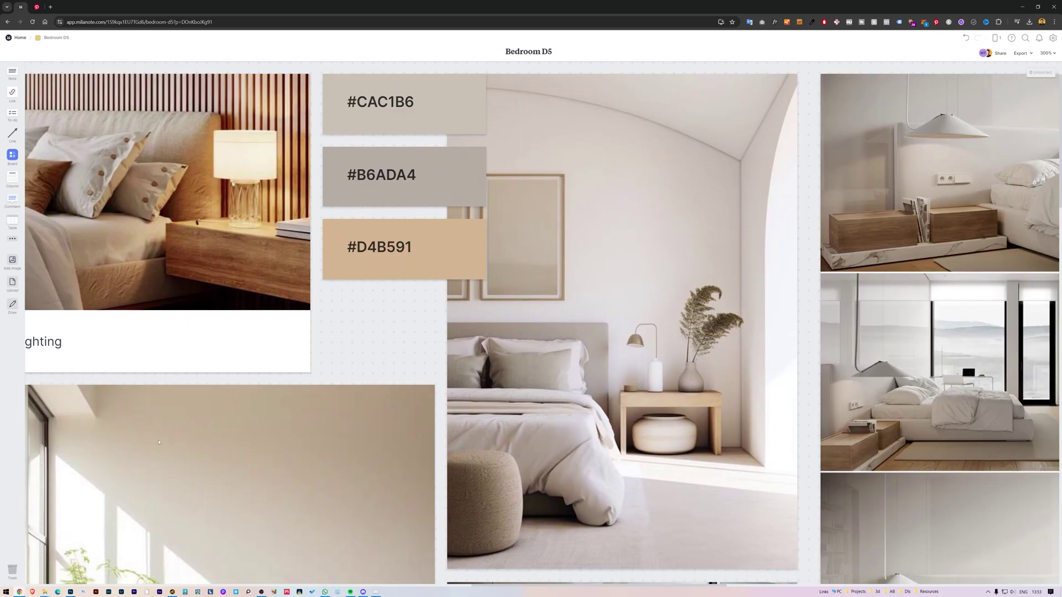
{"action": "scroll", "coordinate": [629, 145], "scroll_direction": "up", "scroll_amount": 10}
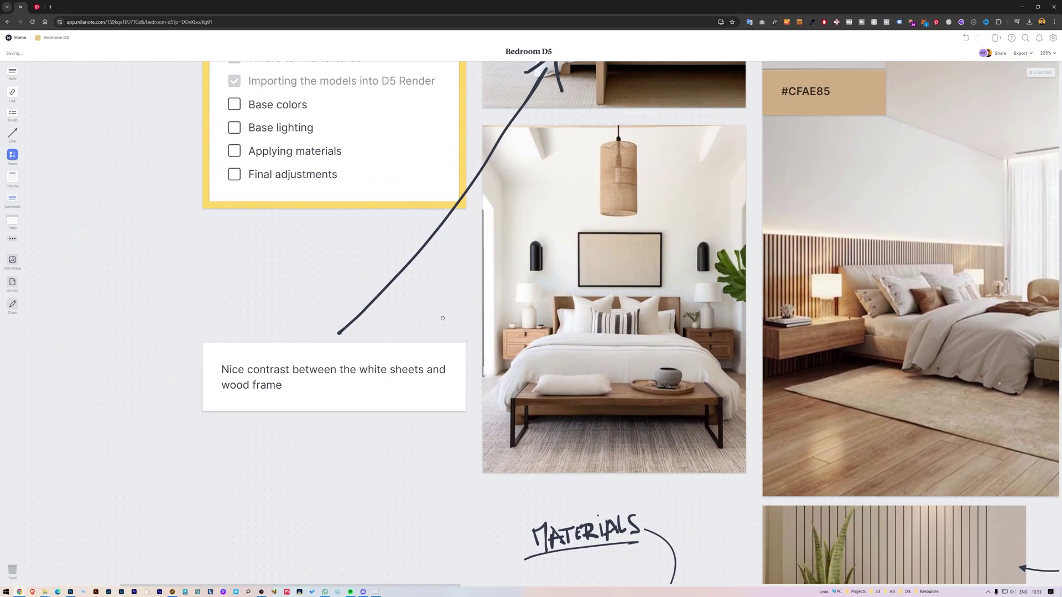
{"action": "scroll", "coordinate": [453, 407], "scroll_direction": "up", "scroll_amount": 2}
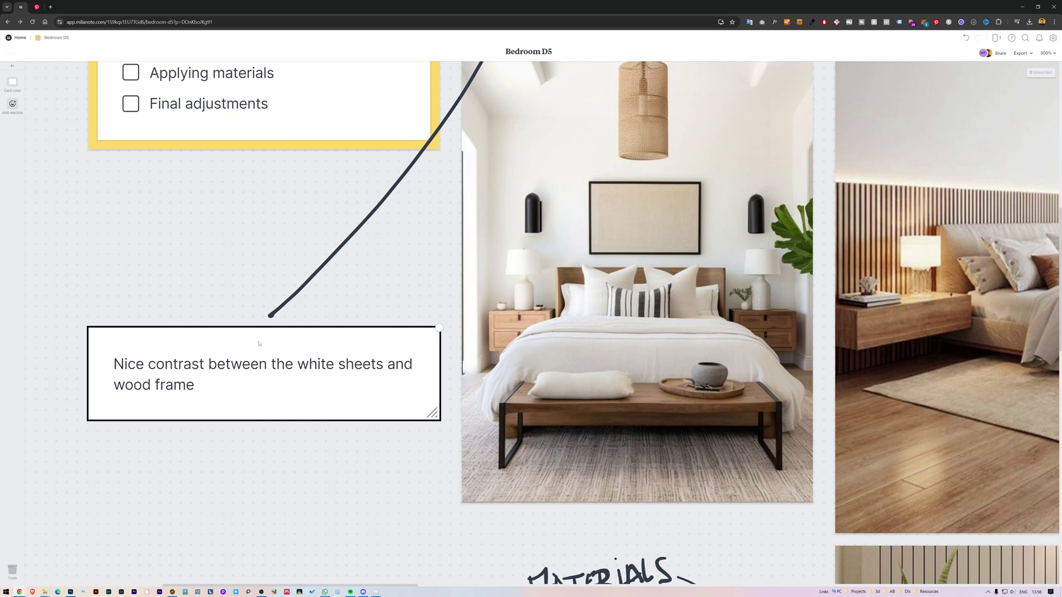
{"action": "mouse_move", "coordinate": [256, 349]}
{"action": "left_mouse_down"}
{"action": "mouse_move", "coordinate": [228, 367]}
{"action": "mouse_move", "coordinate": [258, 348]}
{"action": "mouse_move", "coordinate": [251, 338]}
{"action": "left_mouse_up"}
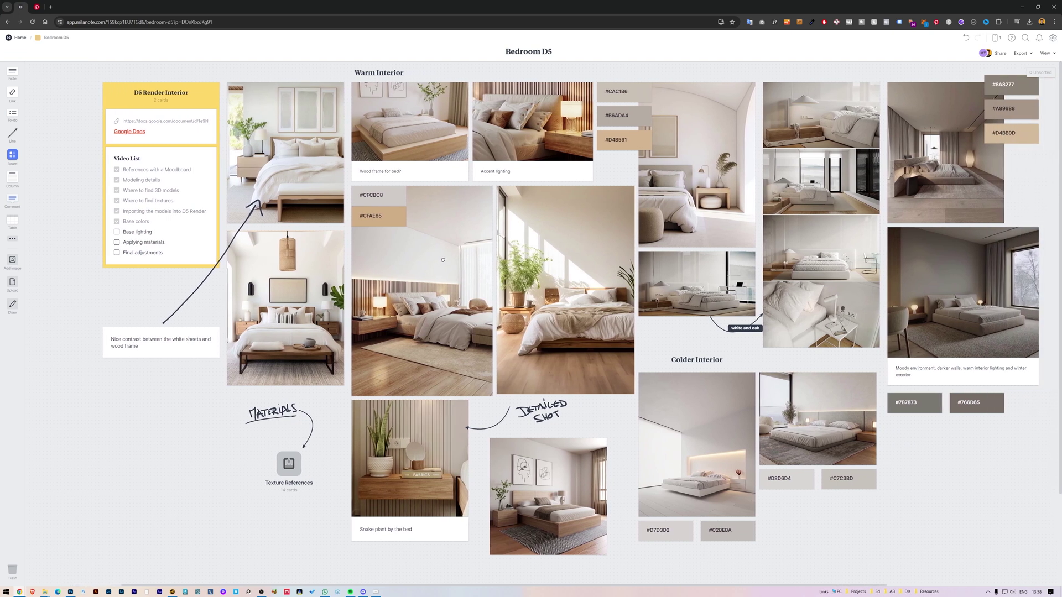
{"action": "scroll", "coordinate": [442, 260], "scroll_direction": "right", "scroll_amount": 2}
{"action": "scroll", "coordinate": [397, 265], "scroll_direction": "right", "scroll_amount": 3}
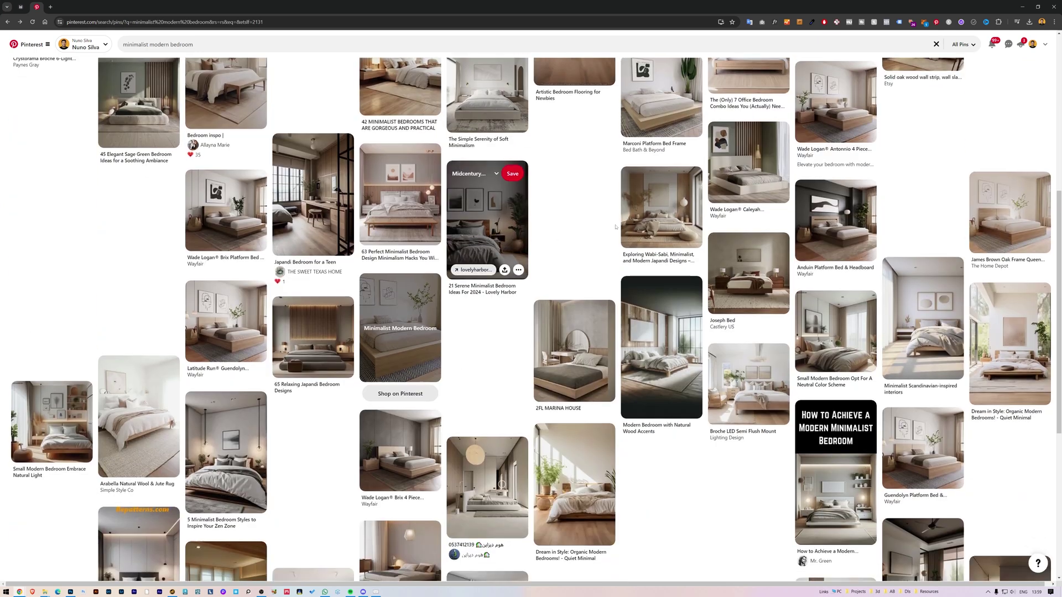
{"action": "scroll", "coordinate": [672, 184], "scroll_direction": "down", "scroll_amount": 1}
{"action": "scroll", "coordinate": [701, 249], "scroll_direction": "down", "scroll_amount": 1}
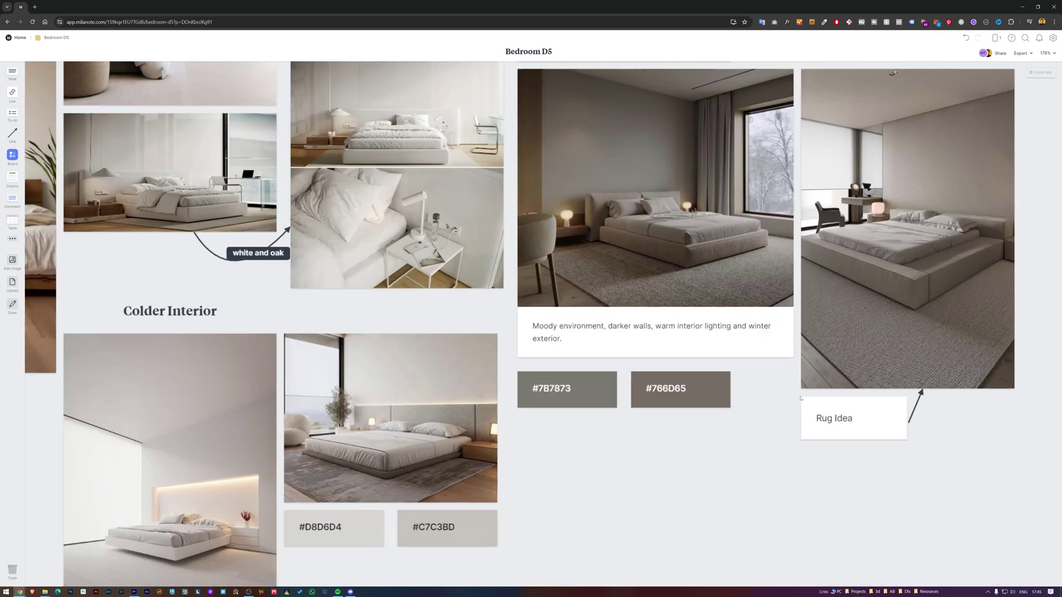
{"action": "scroll", "coordinate": [805, 396], "scroll_direction": "up", "scroll_amount": 3, "text": "ctrl"}
{"action": "scroll", "coordinate": [798, 375], "scroll_direction": "right", "scroll_amount": 10, "text": "shift"}
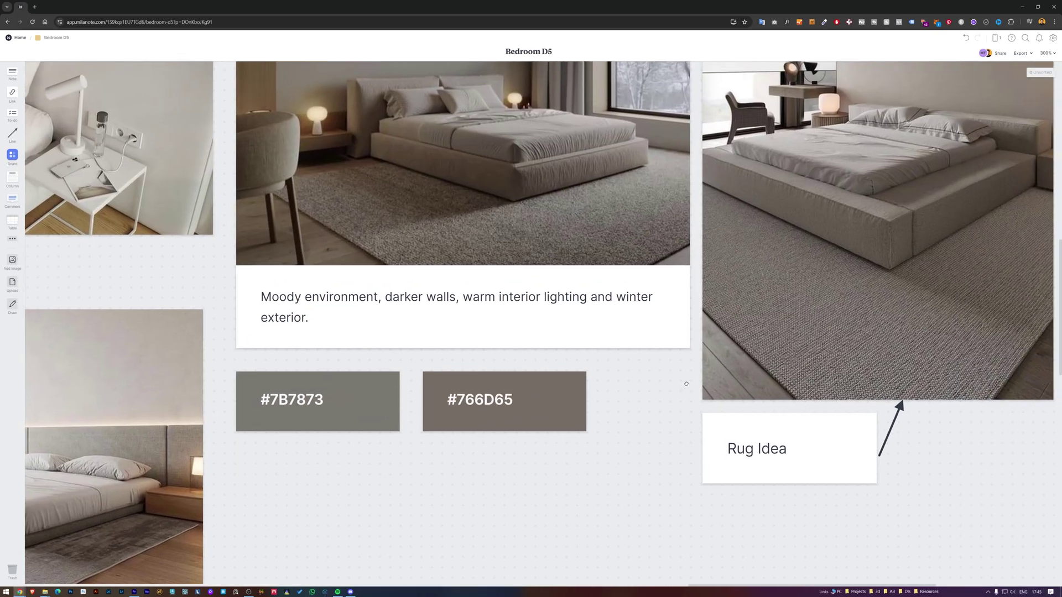
Step: Copy the Pinterest rug bedroom photo into the board and place it beside the moody bedroom image
{"action": "scroll", "coordinate": [869, 266], "scroll_direction": "up", "scroll_amount": 2, "text": "ctrl"}
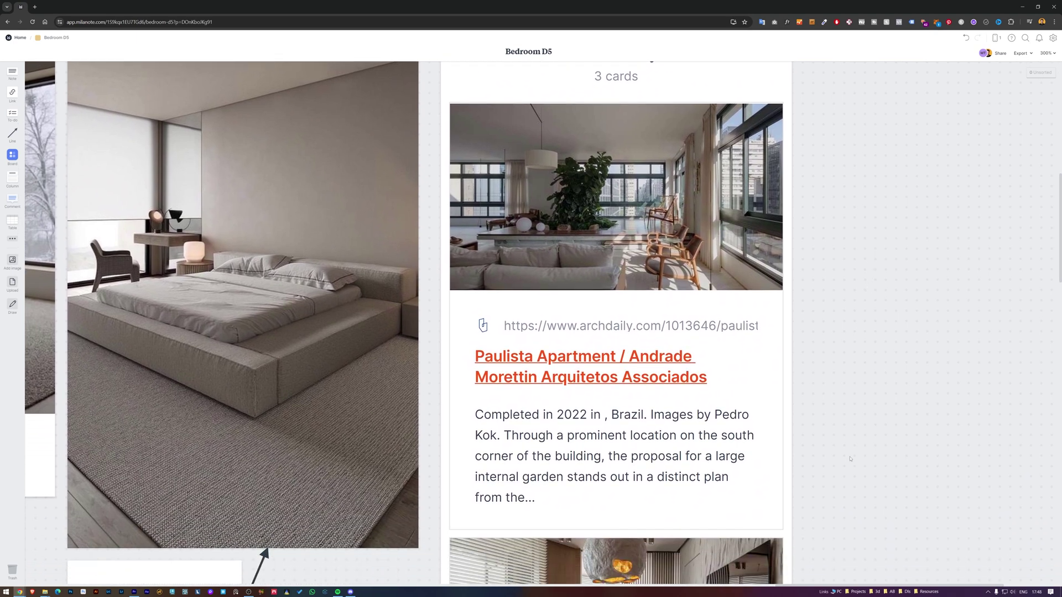
{"action": "scroll", "coordinate": [850, 459], "scroll_direction": "down", "scroll_amount": 5}
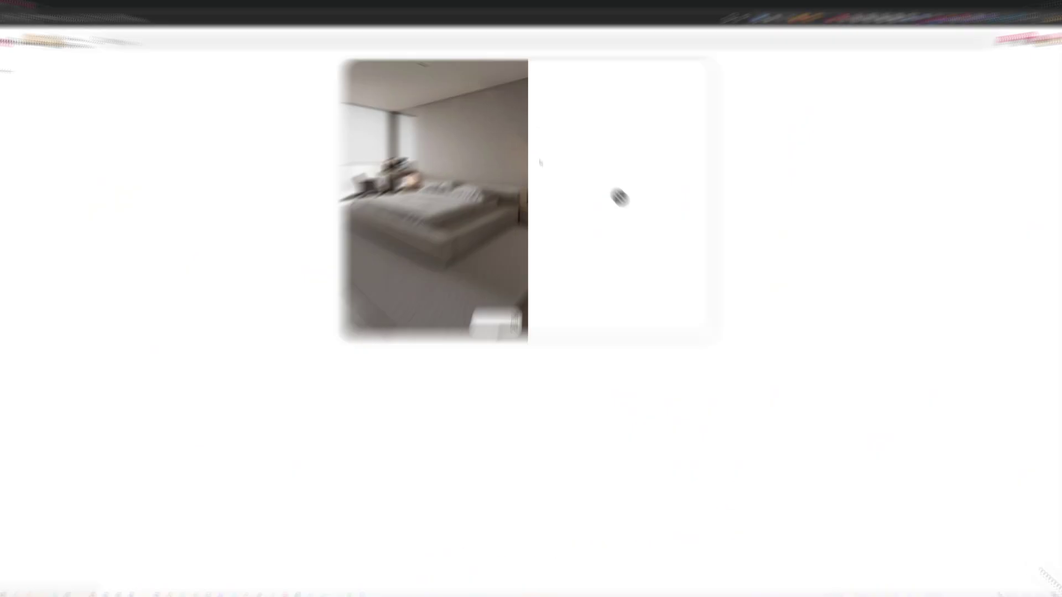
{"action": "right_click", "coordinate": [421, 206]}
{"action": "left_click", "coordinate": [482, 261]}
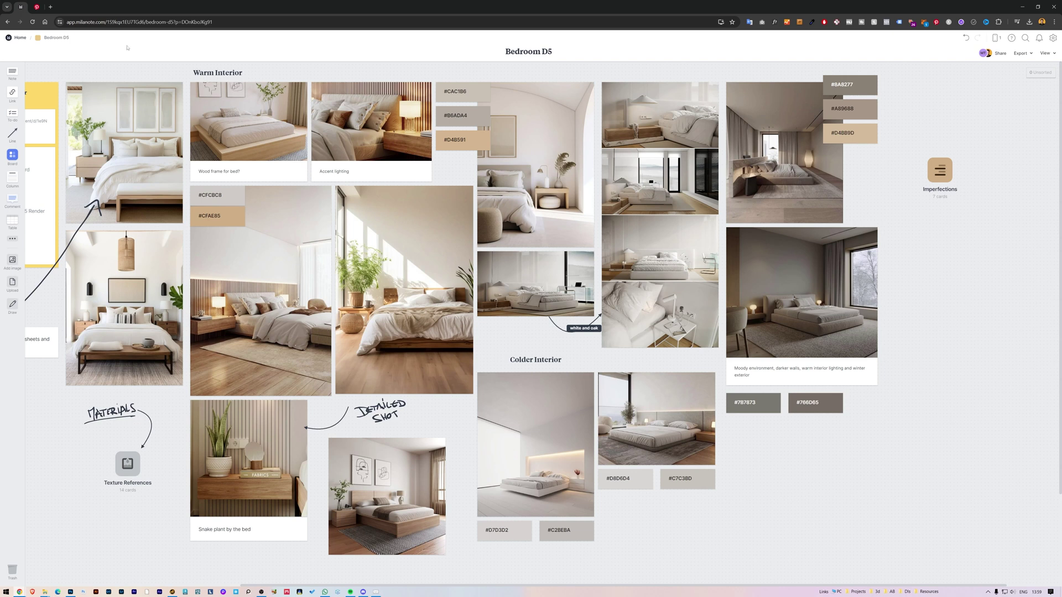
{"action": "key", "text": "ctrl+v"}
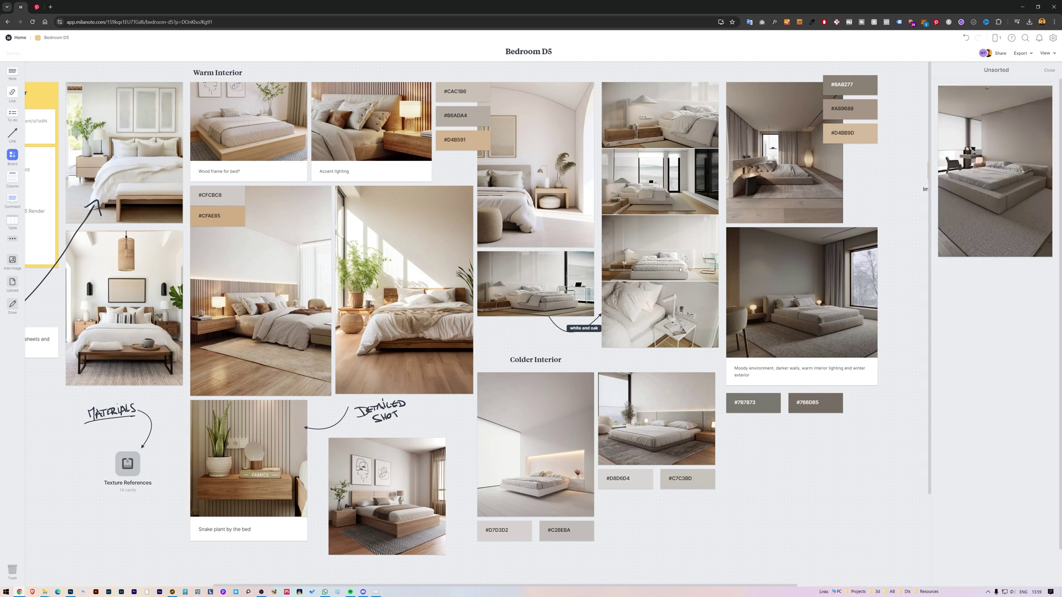
{"action": "left_click_drag", "start_coordinate": [979, 152], "coordinate": [917, 224]}
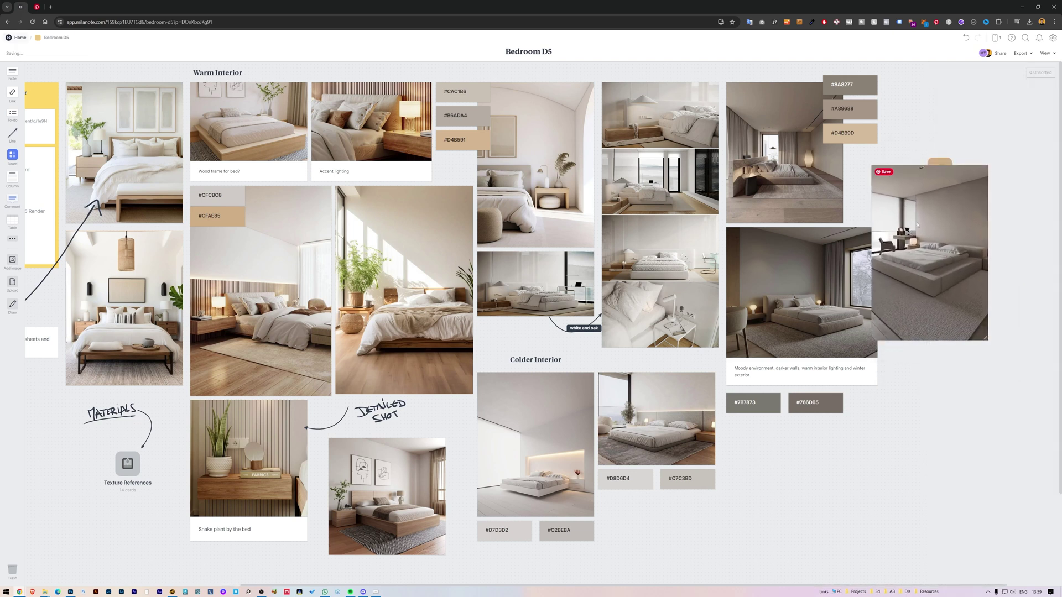
{"action": "left_click_drag", "start_coordinate": [982, 201], "coordinate": [987, 259]}
{"action": "scroll", "coordinate": [958, 275], "scroll_direction": "up", "scroll_amount": 5, "text": "ctrl"}
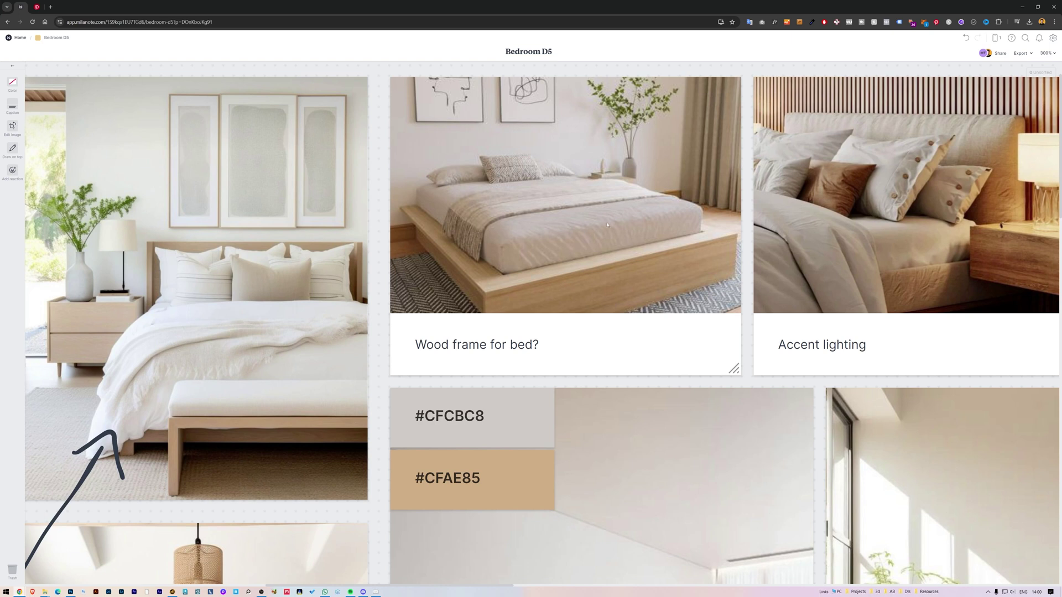
{"action": "scroll", "coordinate": [607, 225], "scroll_direction": "down", "scroll_amount": 5}
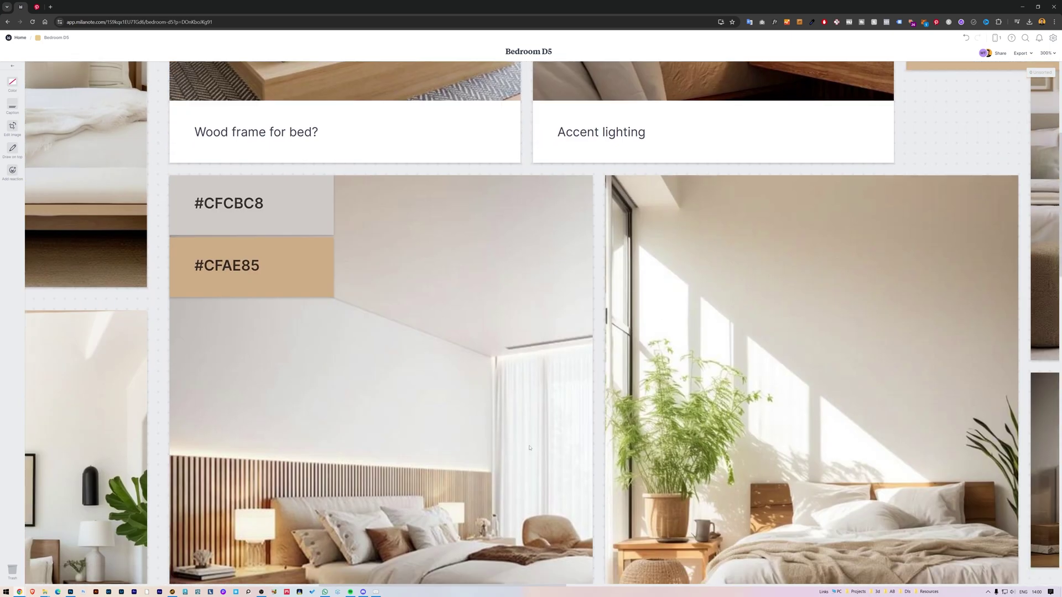
{"action": "scroll", "coordinate": [529, 447], "scroll_direction": "down", "scroll_amount": 5}
{"action": "scroll", "coordinate": [530, 447], "scroll_direction": "right", "scroll_amount": 3}
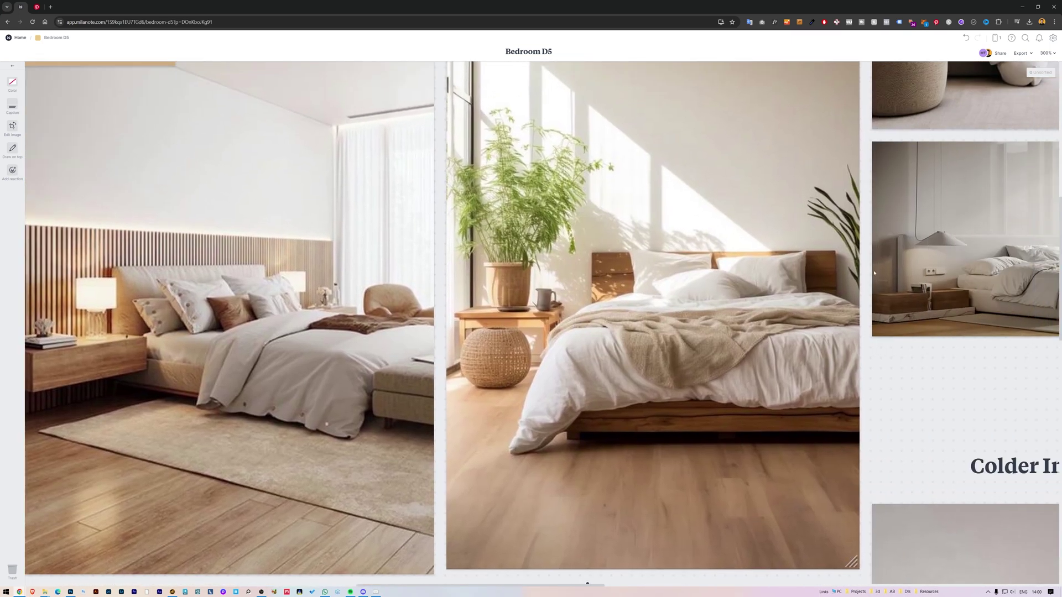
{"action": "scroll", "coordinate": [873, 272], "scroll_direction": "down", "scroll_amount": 5, "text": "ctrl"}
{"action": "scroll", "coordinate": [774, 248], "scroll_direction": "down", "scroll_amount": 5}
{"action": "scroll", "coordinate": [661, 214], "scroll_direction": "up", "scroll_amount": 5, "text": "ctrl"}
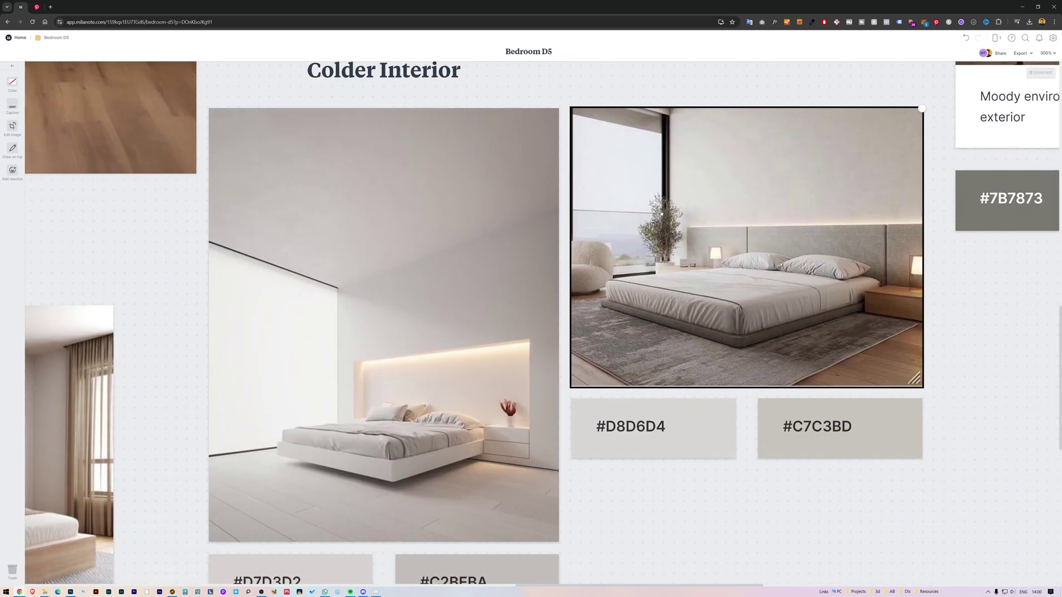
{"action": "scroll", "coordinate": [662, 214], "scroll_direction": "up", "scroll_amount": 5}
{"action": "scroll", "coordinate": [662, 214], "scroll_direction": "right", "scroll_amount": 5}
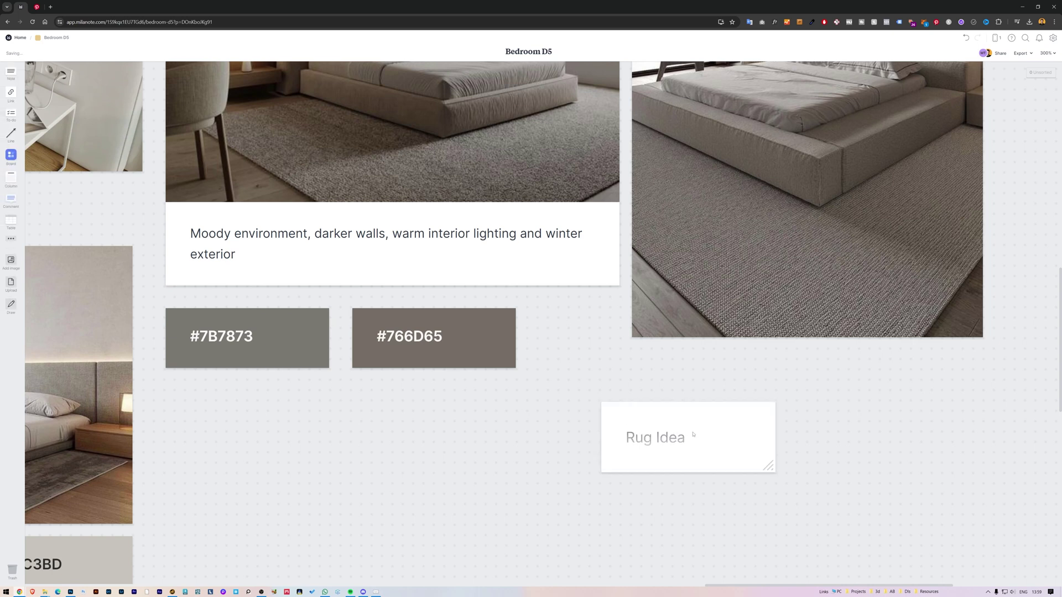
Step: Move the Rug Idea note below the rug photo on the Bedroom D5 board
{"action": "left_click_drag", "start_coordinate": [692, 435], "coordinate": [746, 380]}
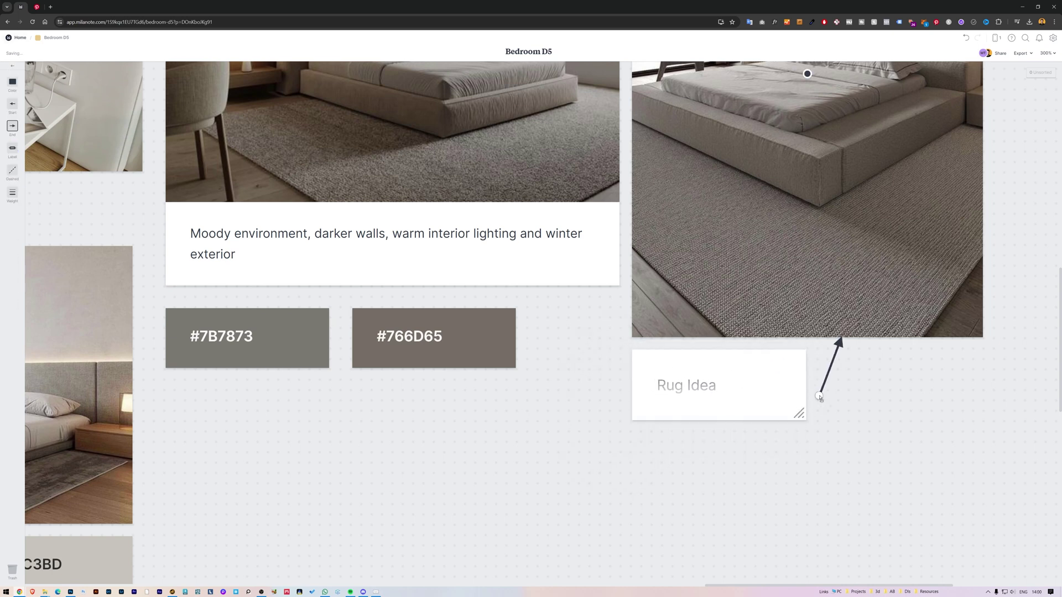
{"action": "scroll", "coordinate": [846, 367], "scroll_direction": "down", "scroll_amount": 5, "text": "ctrl"}
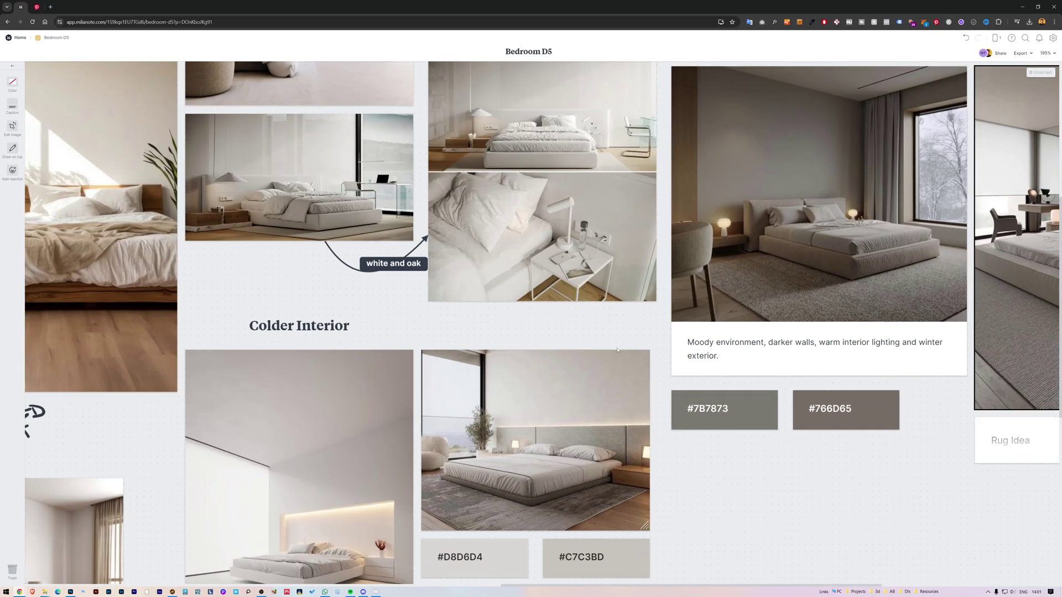
{"action": "scroll", "coordinate": [587, 160], "scroll_direction": "up", "scroll_amount": 2}
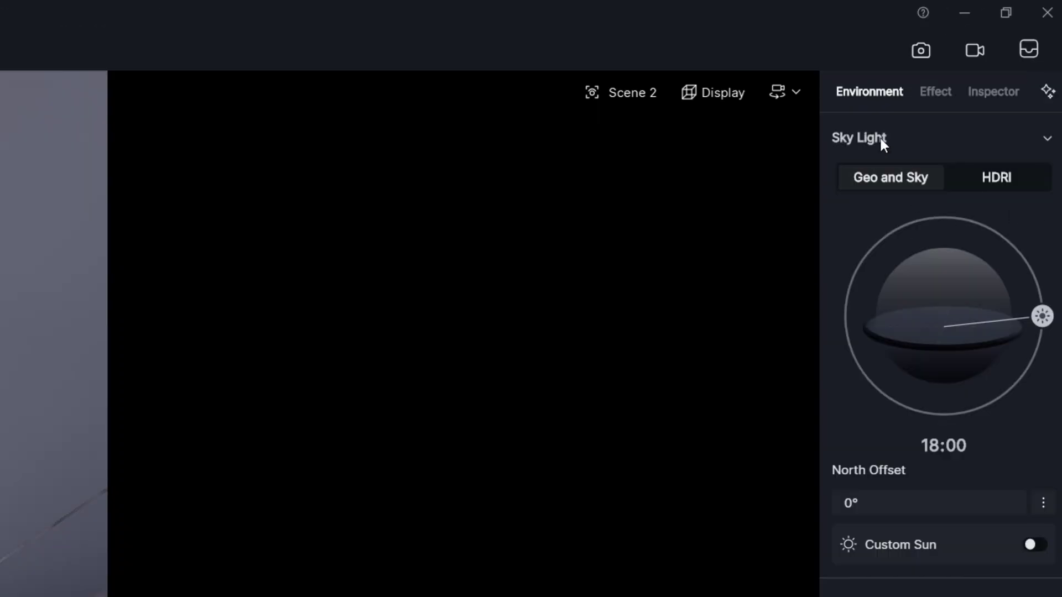
Step: Switch Sky Light to HDRI and scroll through the preset HDRI sky dropdown
{"action": "left_click", "coordinate": [1010, 177]}
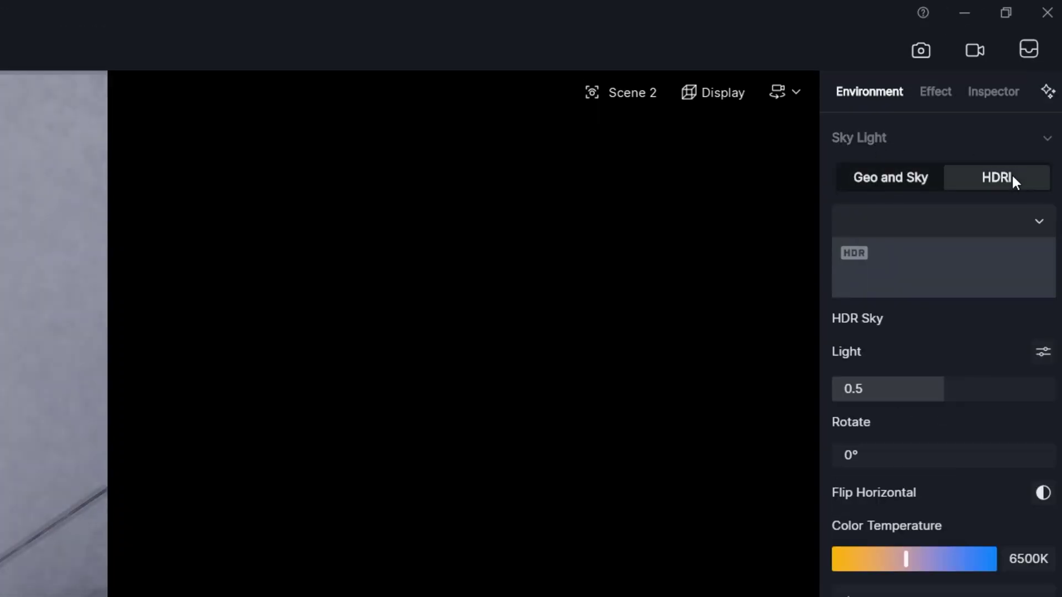
{"action": "left_click", "coordinate": [1037, 222]}
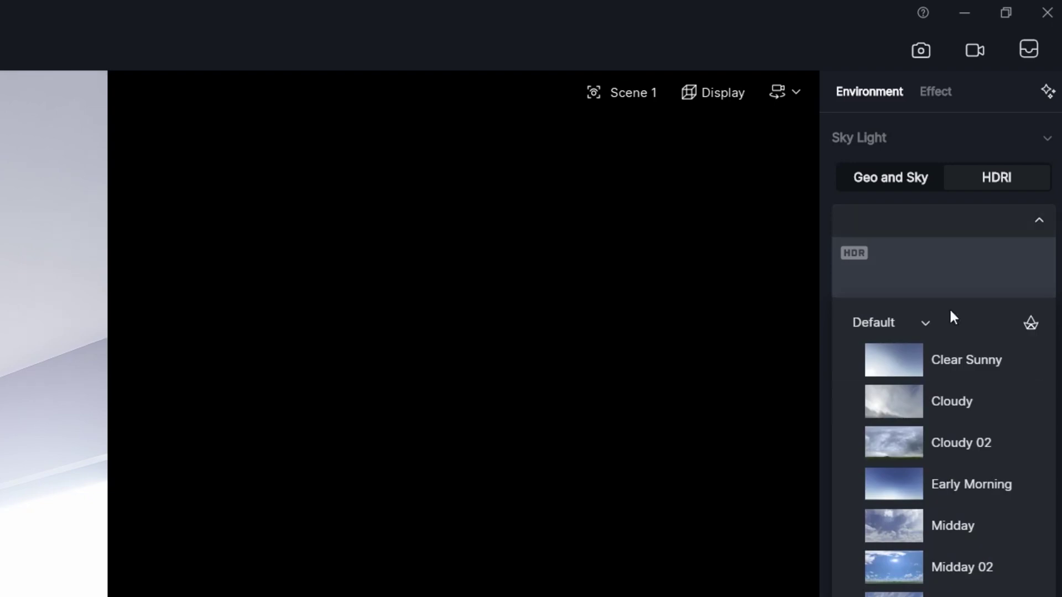
{"action": "scroll", "coordinate": [933, 443], "scroll_direction": "down", "scroll_amount": 5}
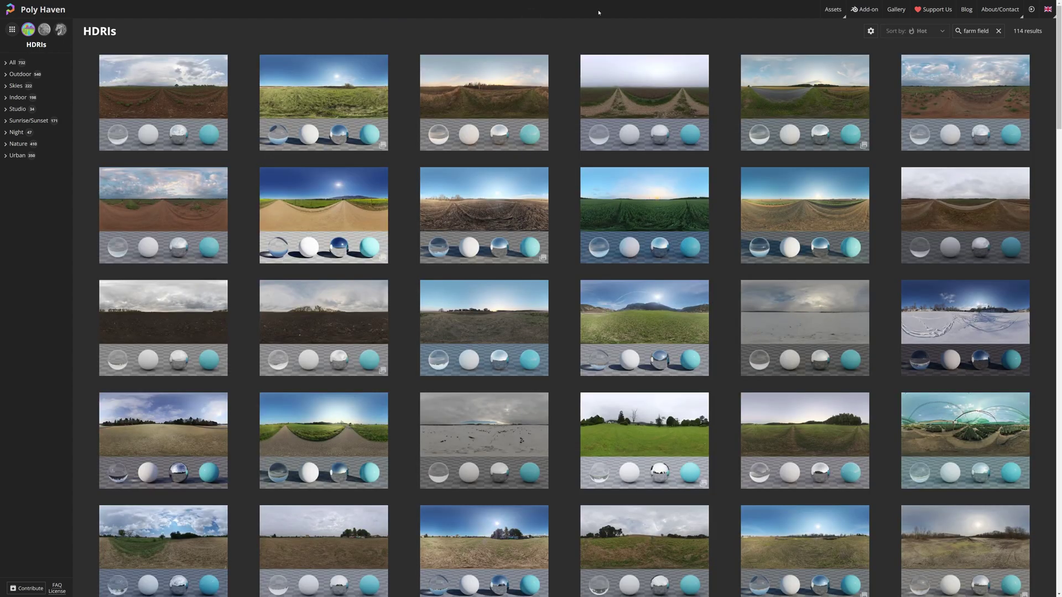
Step: Open the Farm Field HDRI page from Poly Haven's 'farm field' results
{"action": "left_click", "coordinate": [210, 93]}
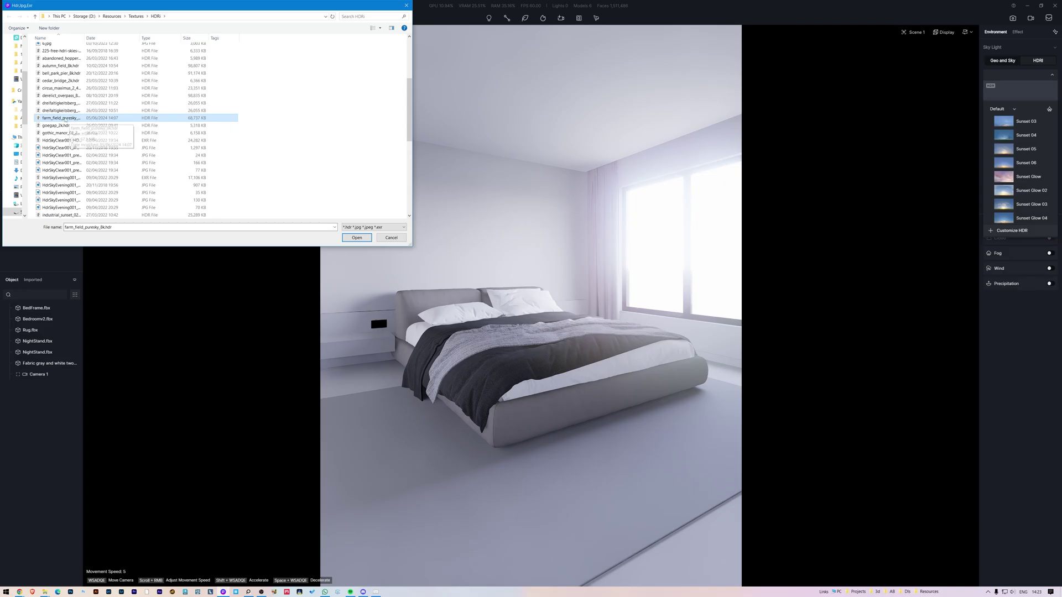
Step: Load farm_field_puresky_8k as the HDRI and lower its separate Skylight strength
{"action": "left_click", "coordinate": [357, 238]}
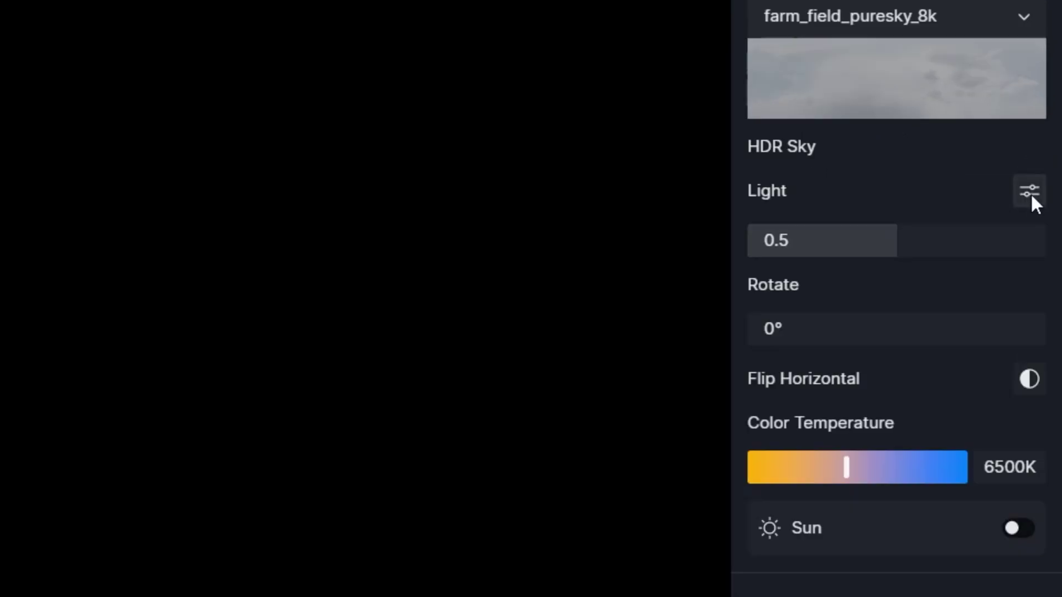
{"action": "left_click", "coordinate": [1030, 192]}
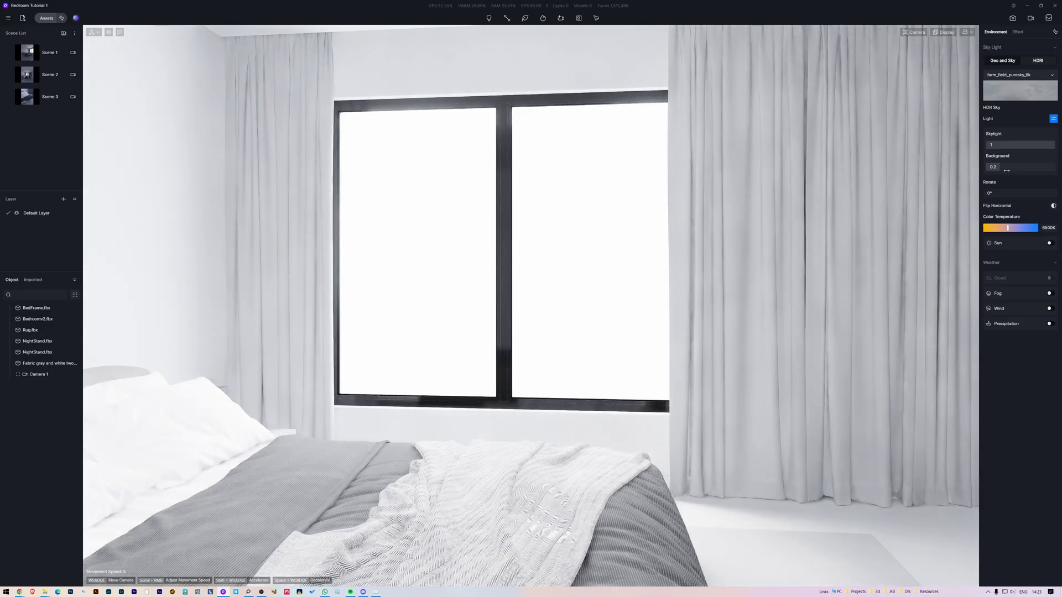
{"action": "left_click_drag", "start_coordinate": [1007, 149], "coordinate": [998, 176]}
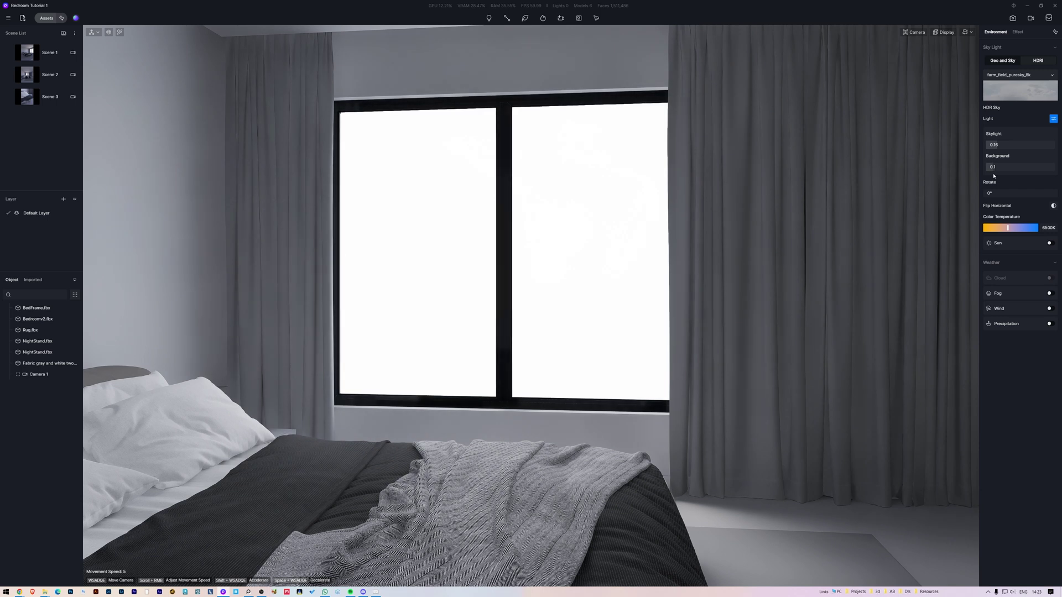
{"action": "left_click", "coordinate": [1004, 145]}
{"action": "type", "text": "0."}
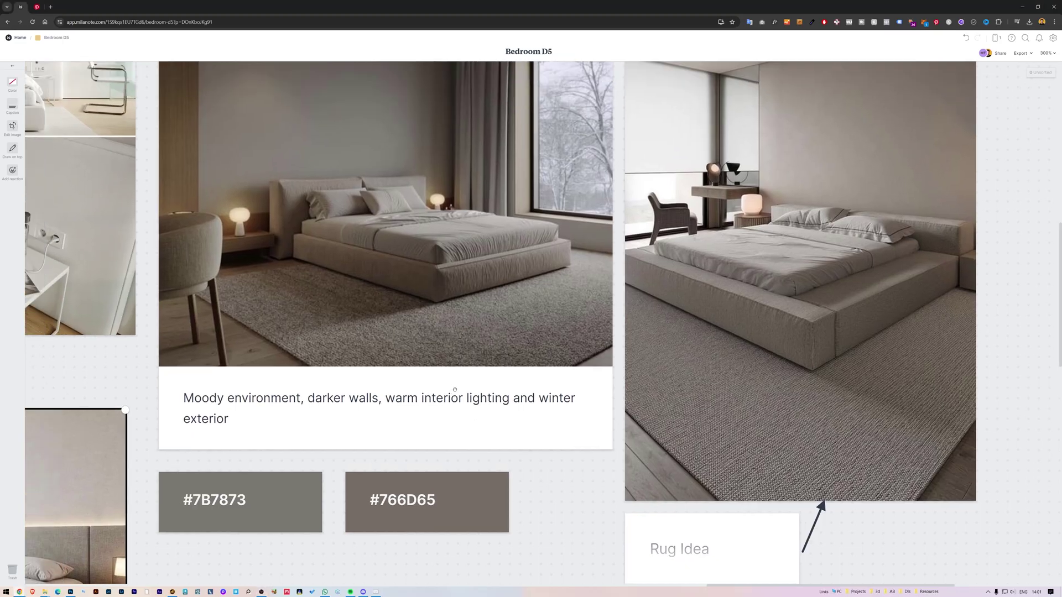
{"action": "left_click", "coordinate": [466, 423]}
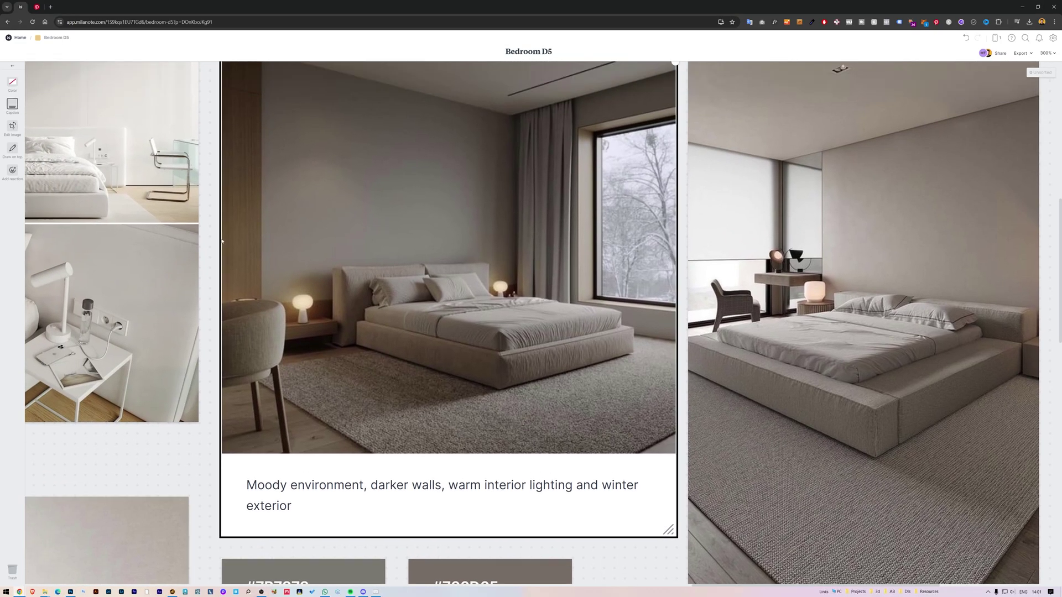
{"action": "left_click", "coordinate": [12, 105]}
{"action": "left_click", "coordinate": [12, 106]}
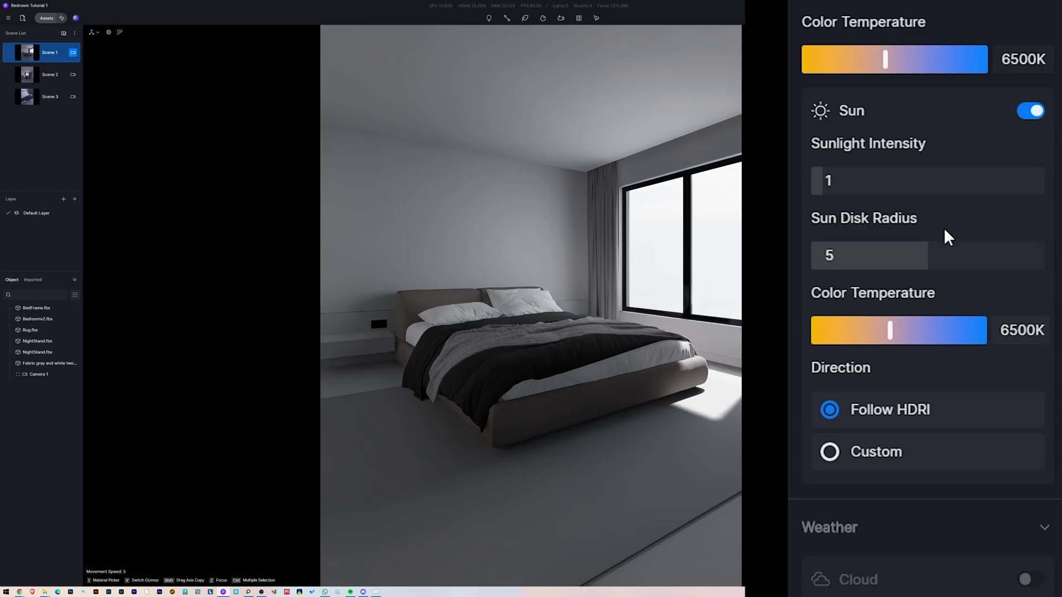
Step: Set sunlight intensity to 0.05 and a manual sun direction with azimuth 164
{"action": "left_click", "coordinate": [946, 189]}
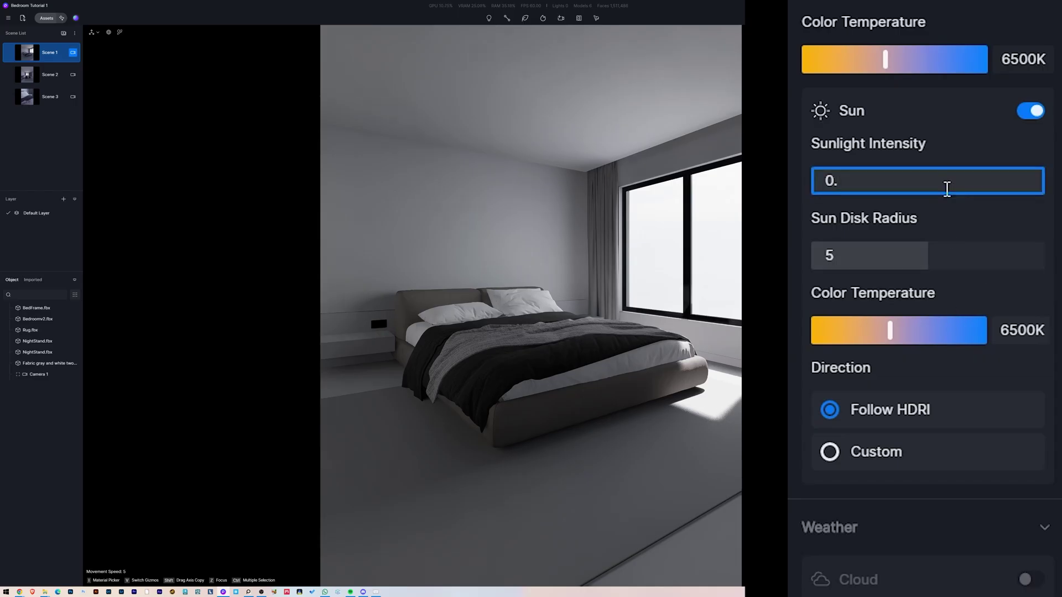
{"action": "type", "text": "0.05"}
{"action": "key", "text": "Return"}
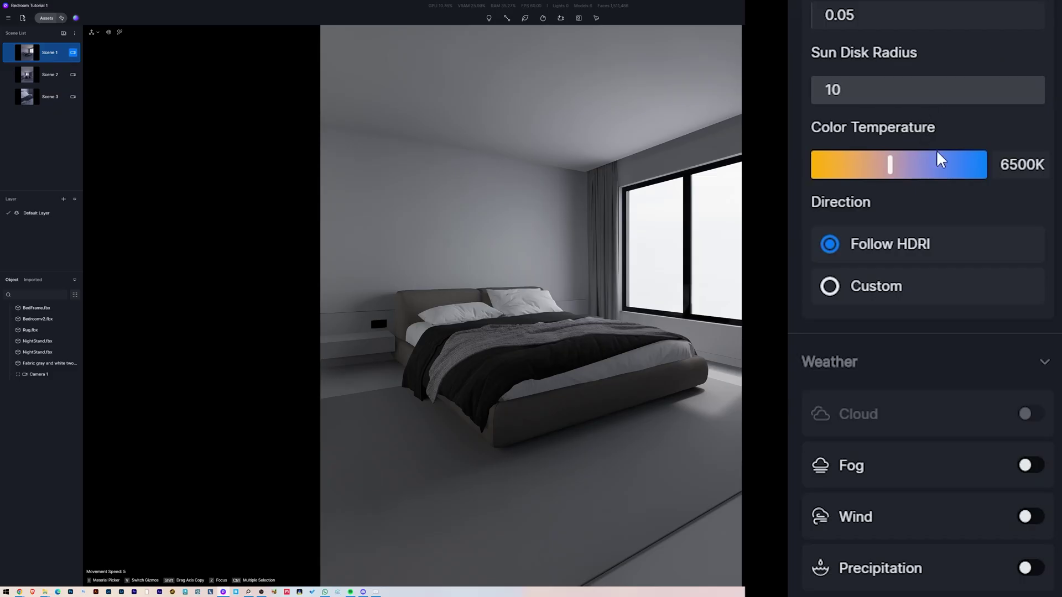
{"action": "left_click", "coordinate": [836, 288]}
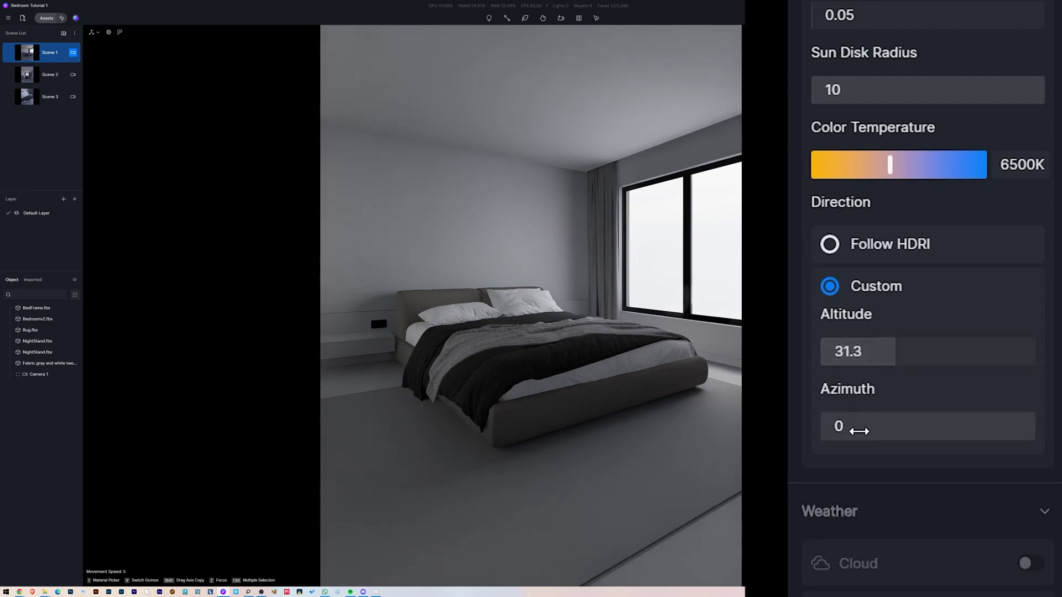
{"action": "left_click_drag", "start_coordinate": [955, 432], "coordinate": [907, 436]}
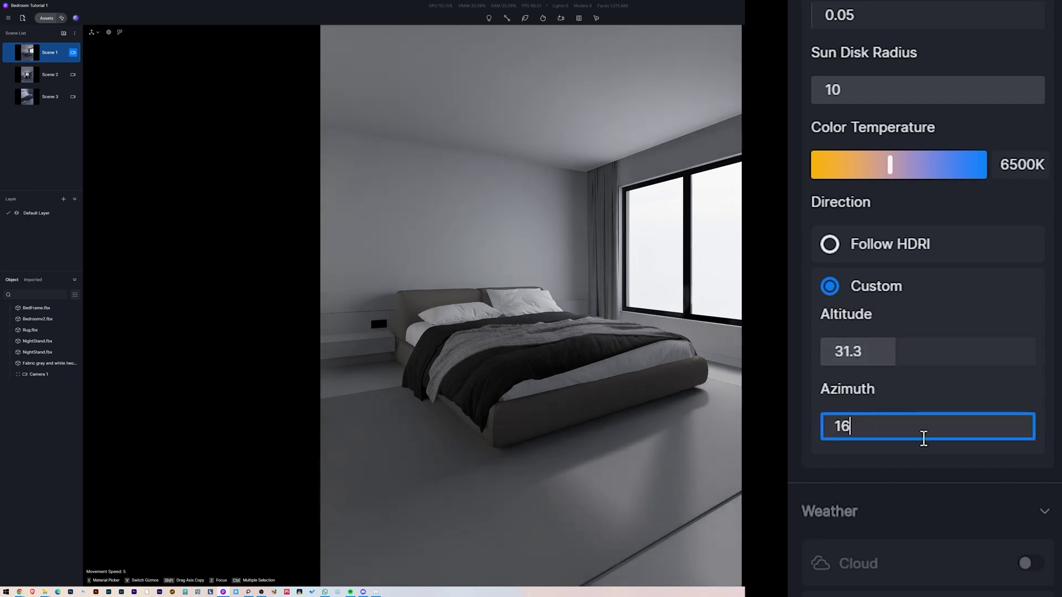
{"action": "type", "text": "4"}
{"action": "key", "text": "Return"}
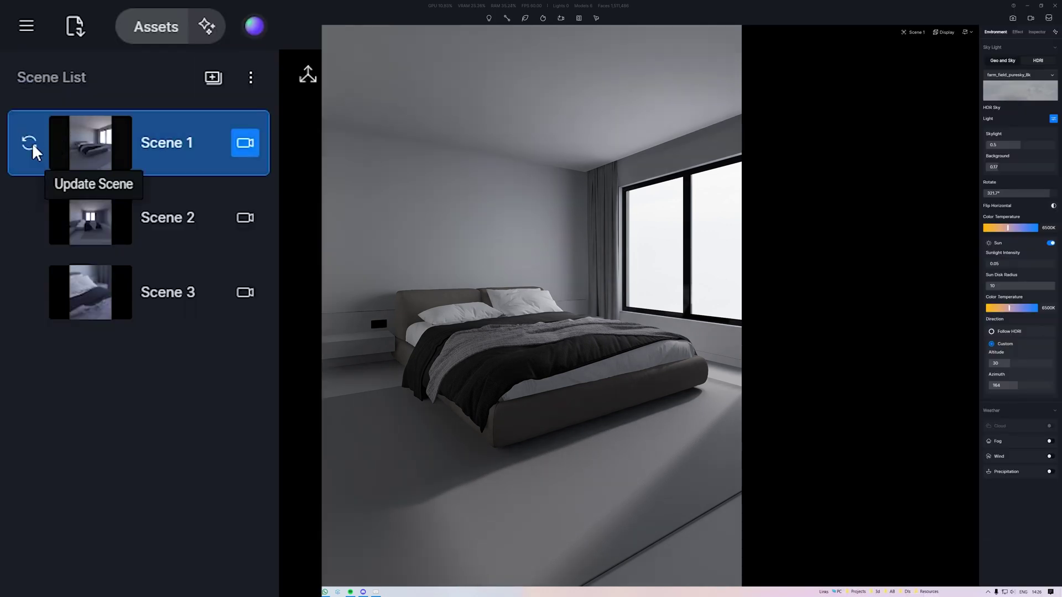
Step: Update Scene 1 to the current view and make the ceiling plane's base colour pure white
{"action": "left_click", "coordinate": [32, 142]}
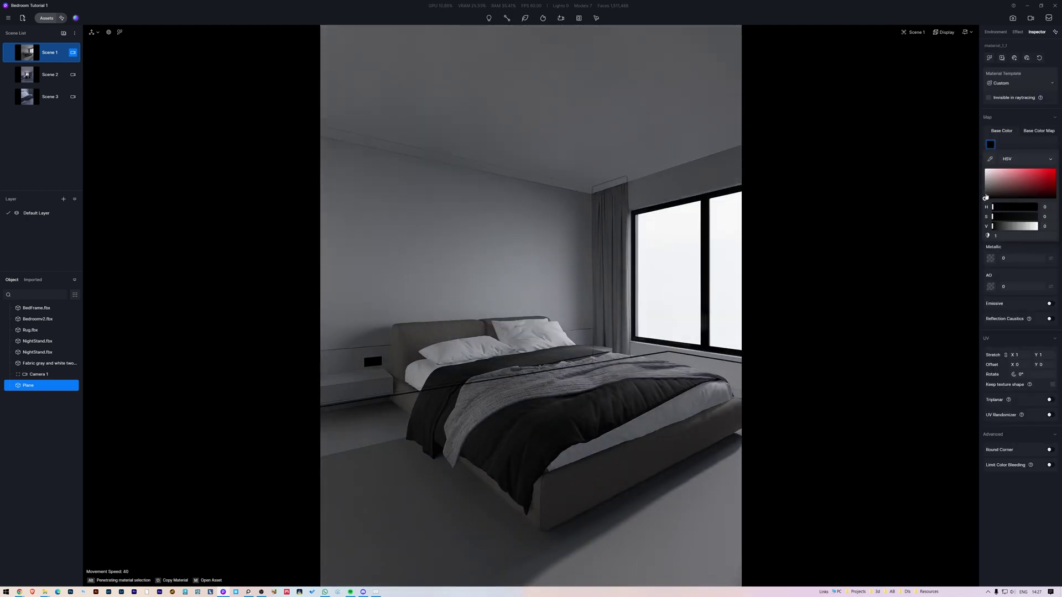
{"action": "left_click_drag", "start_coordinate": [985, 197], "coordinate": [984, 168]}
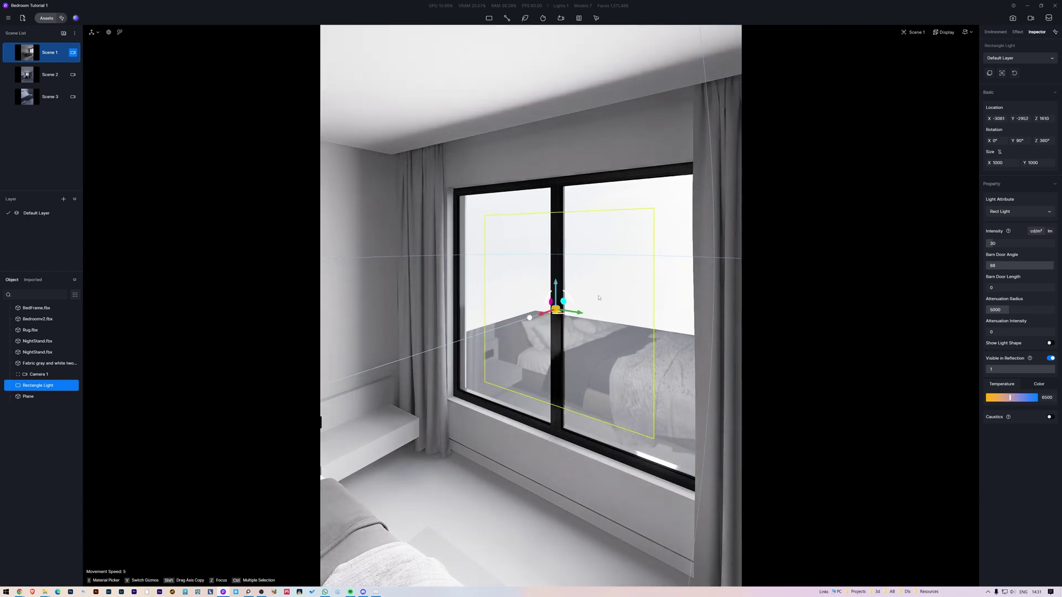
Step: Move the rectangle light into the window opening and make it visible from the Scene 1 view
{"action": "right_click_drag", "start_coordinate": [598, 298], "coordinate": [457, 315]}
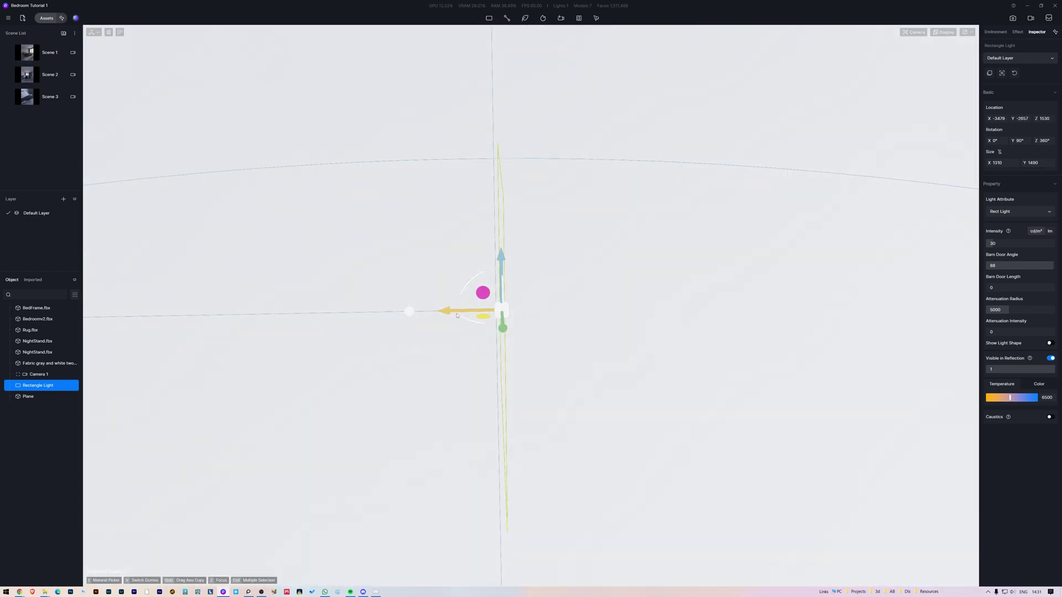
{"action": "left_click", "coordinate": [50, 51]}
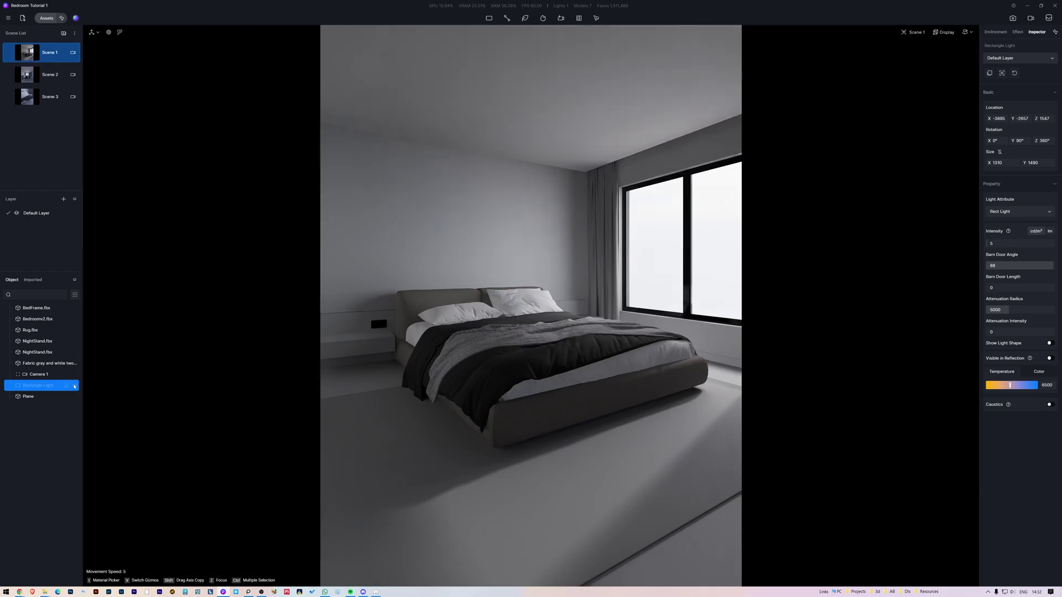
{"action": "left_click", "coordinate": [75, 387]}
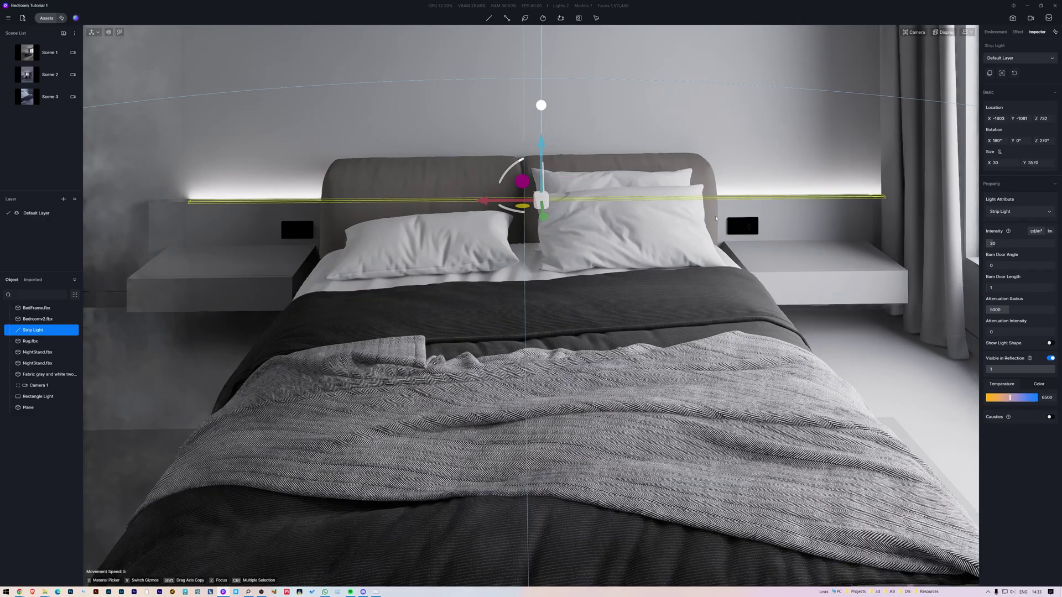
Step: Place a disc pendant lamp beside the bed with a spotlight beneath it
{"action": "scroll", "coordinate": [508, 218], "scroll_direction": "up", "scroll_amount": 3}
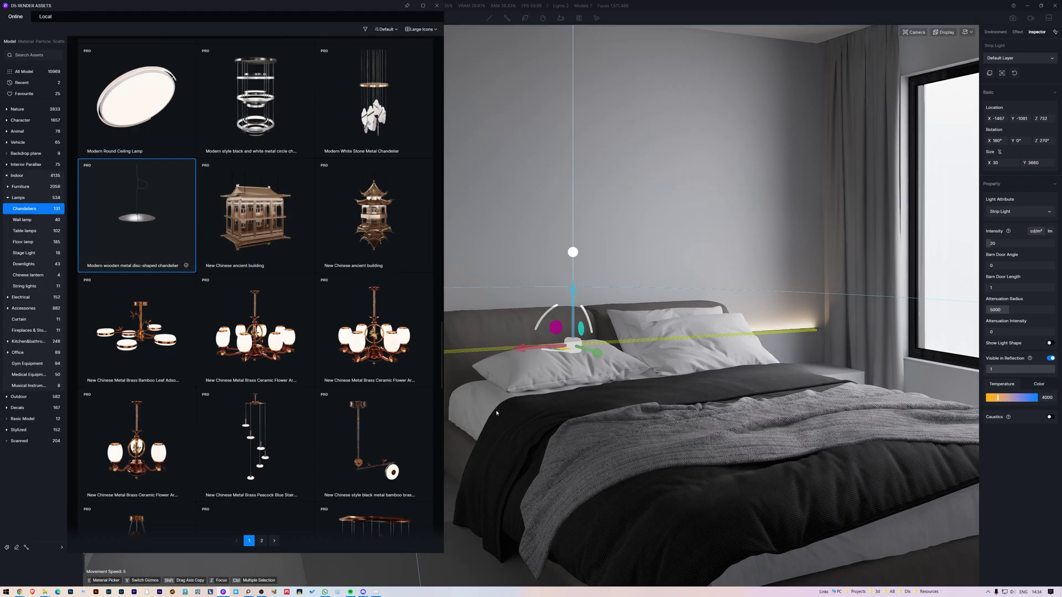
{"action": "left_click_drag", "start_coordinate": [142, 210], "coordinate": [506, 414]}
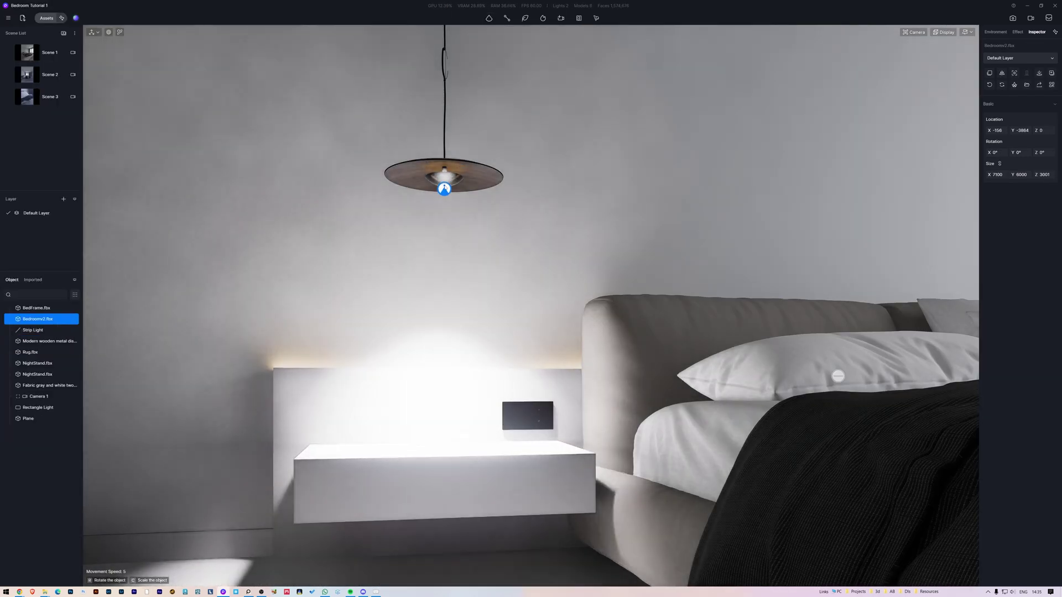
{"action": "left_click", "coordinate": [444, 188]}
{"action": "left_click", "coordinate": [50, 51]}
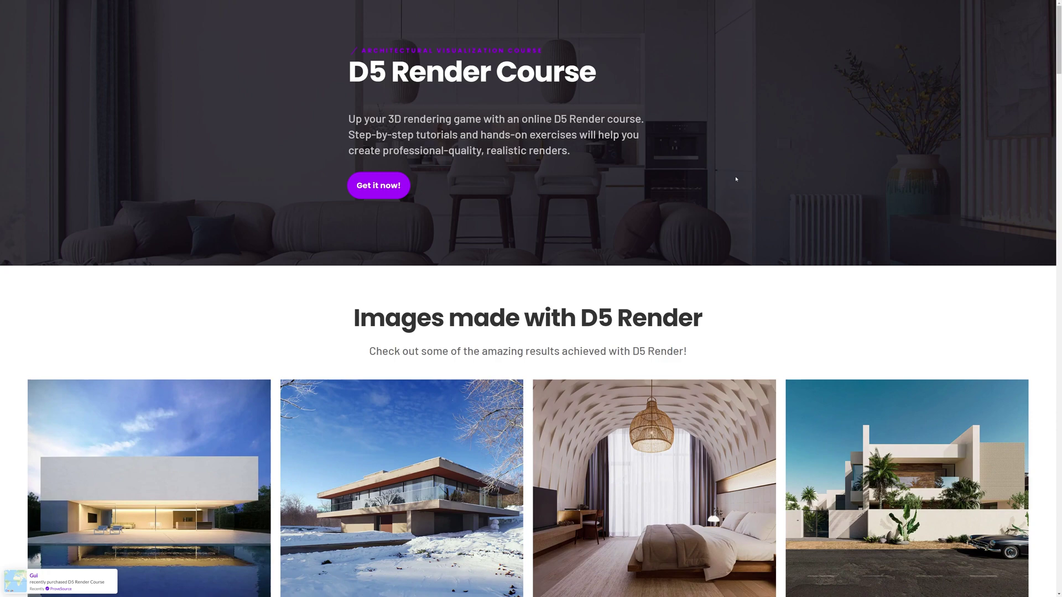
Step: Scroll the D5 Render Course page down to the What you'll learn module cards
{"action": "scroll", "coordinate": [736, 179], "scroll_direction": "down", "scroll_amount": 5}
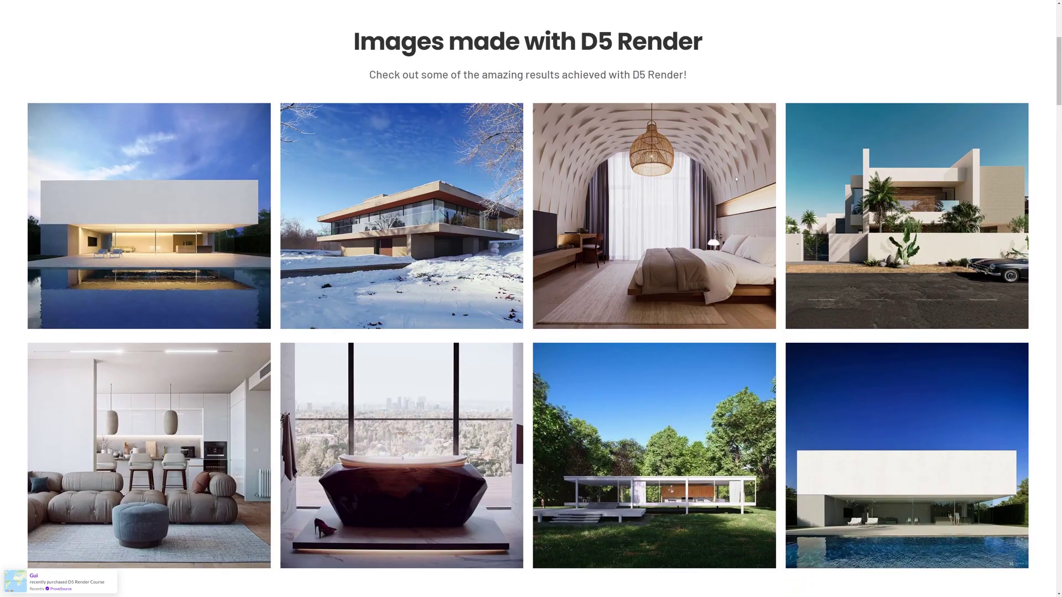
{"action": "scroll", "coordinate": [736, 177], "scroll_direction": "down", "scroll_amount": 15}
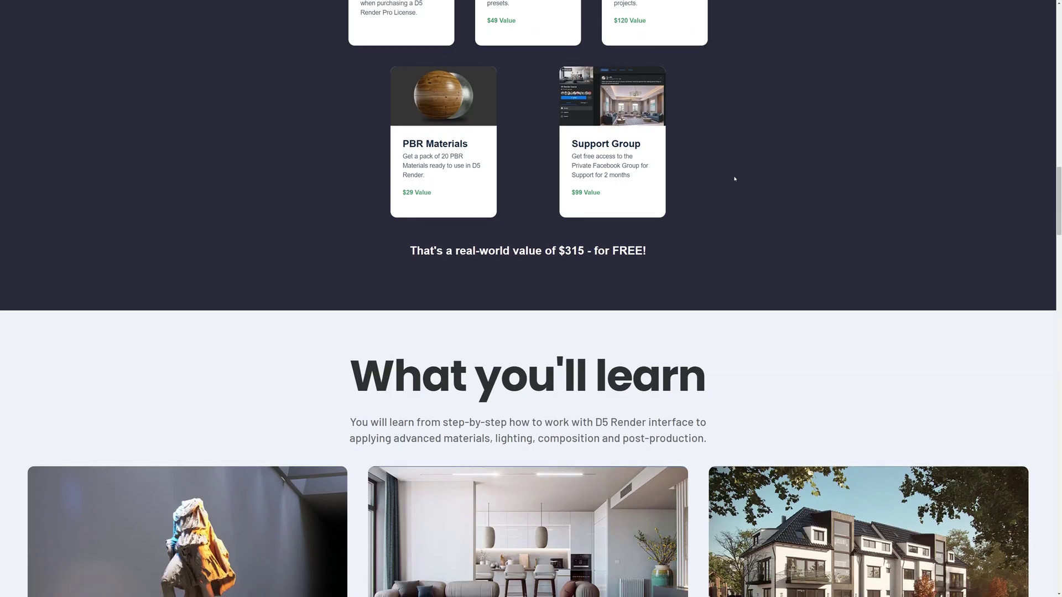
{"action": "scroll", "coordinate": [744, 174], "scroll_direction": "down", "scroll_amount": 5}
{"action": "scroll", "coordinate": [801, 105], "scroll_direction": "down", "scroll_amount": 3}
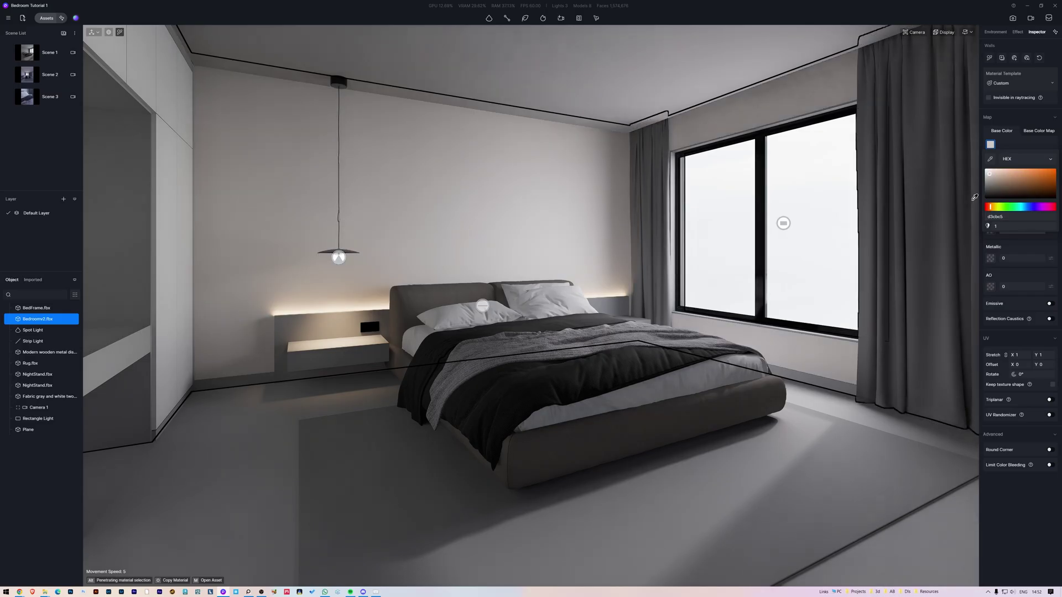
Step: Apply the beige swatch to the wall by the window and confirm CDC6B9 for the rug
{"action": "left_click_drag", "start_coordinate": [990, 144], "coordinate": [360, 470]}
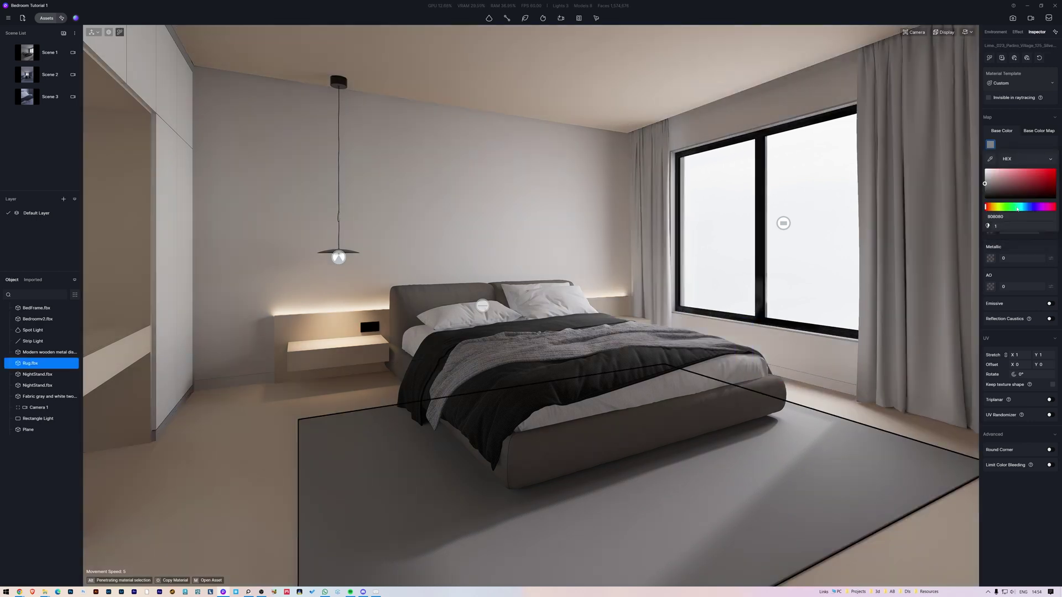
{"action": "key", "text": "Return"}
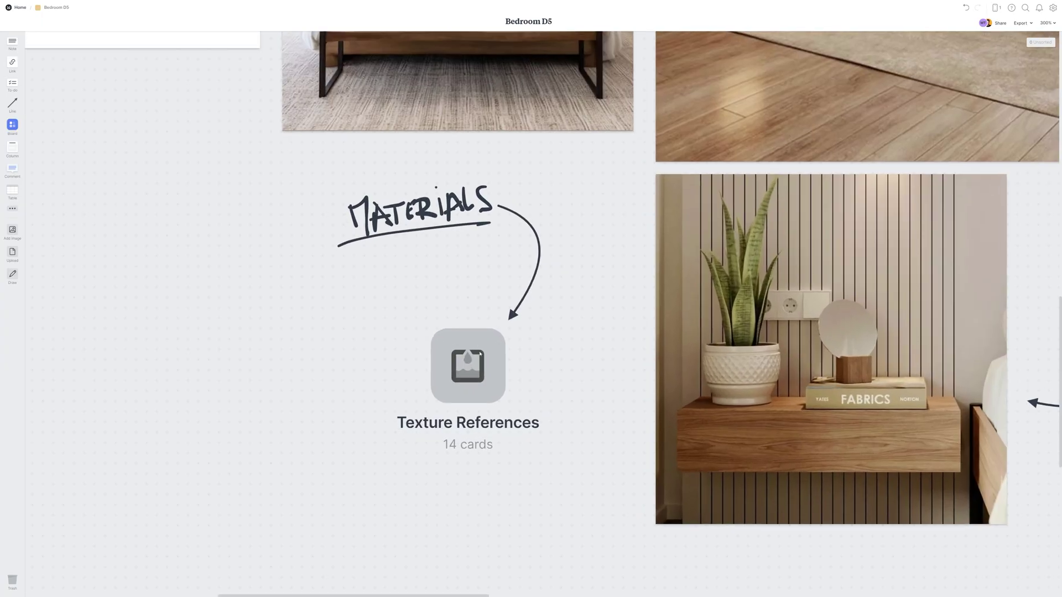
Step: Change the Texture References Wall Color card to 211,203,197, displayed in RGB
{"action": "left_click", "coordinate": [480, 354]}
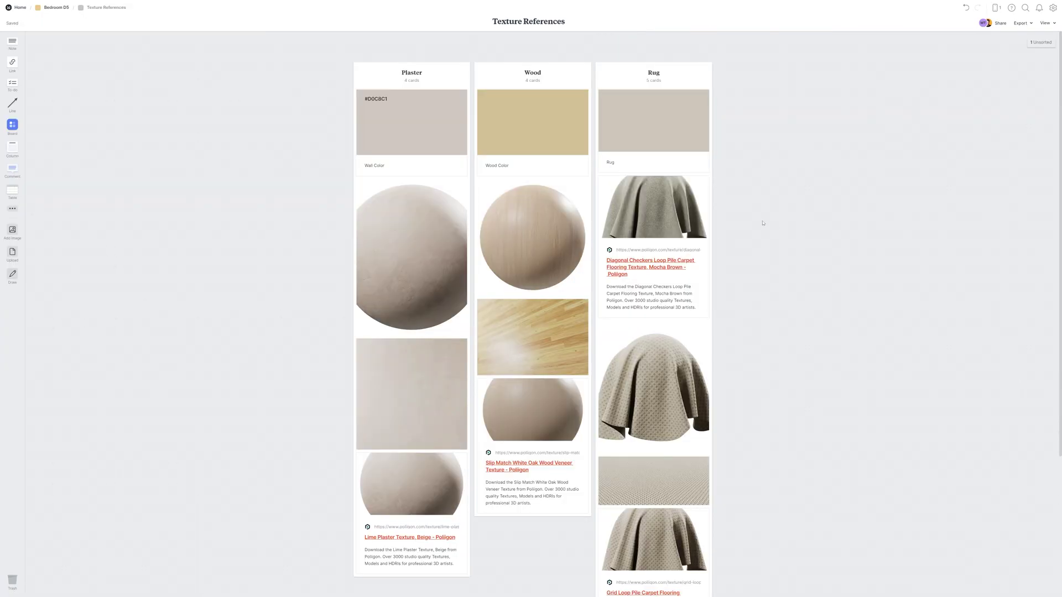
{"action": "scroll", "coordinate": [762, 222], "scroll_direction": "down", "scroll_amount": 1}
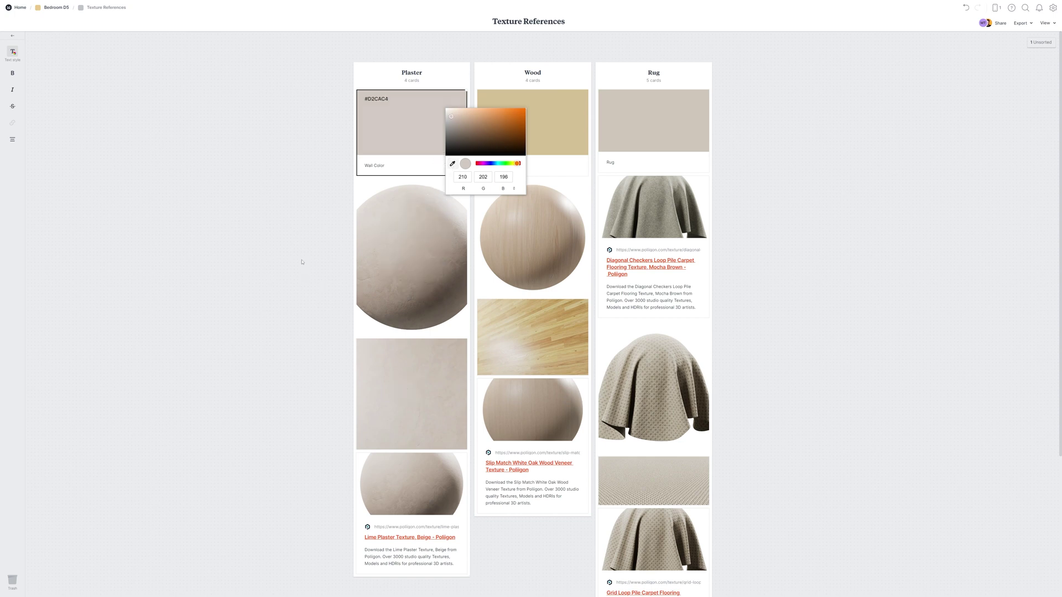
{"action": "key", "text": "Escape"}
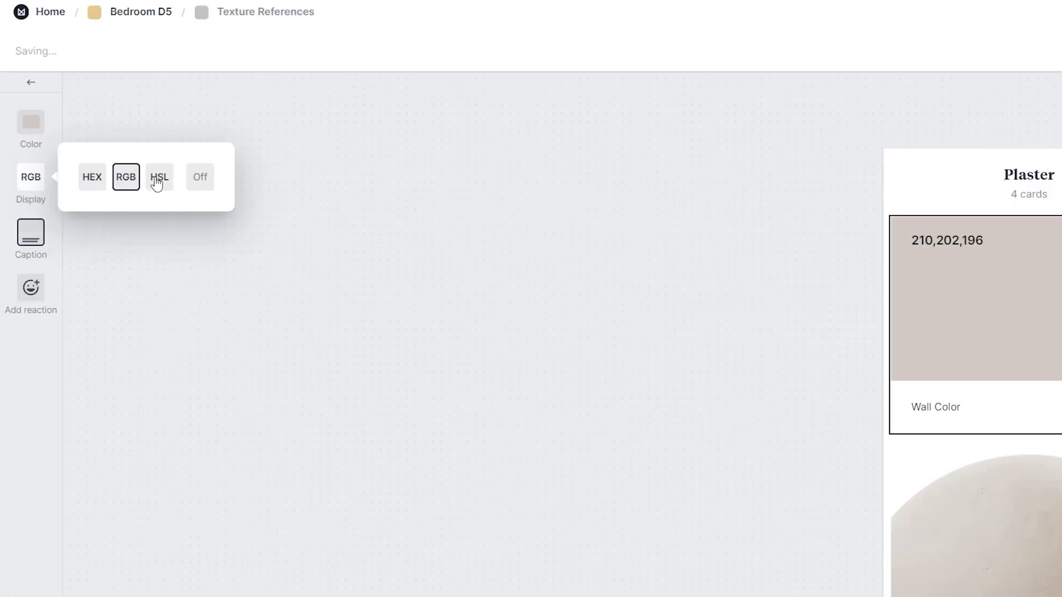
{"action": "left_click", "coordinate": [96, 188]}
{"action": "left_click", "coordinate": [126, 177]}
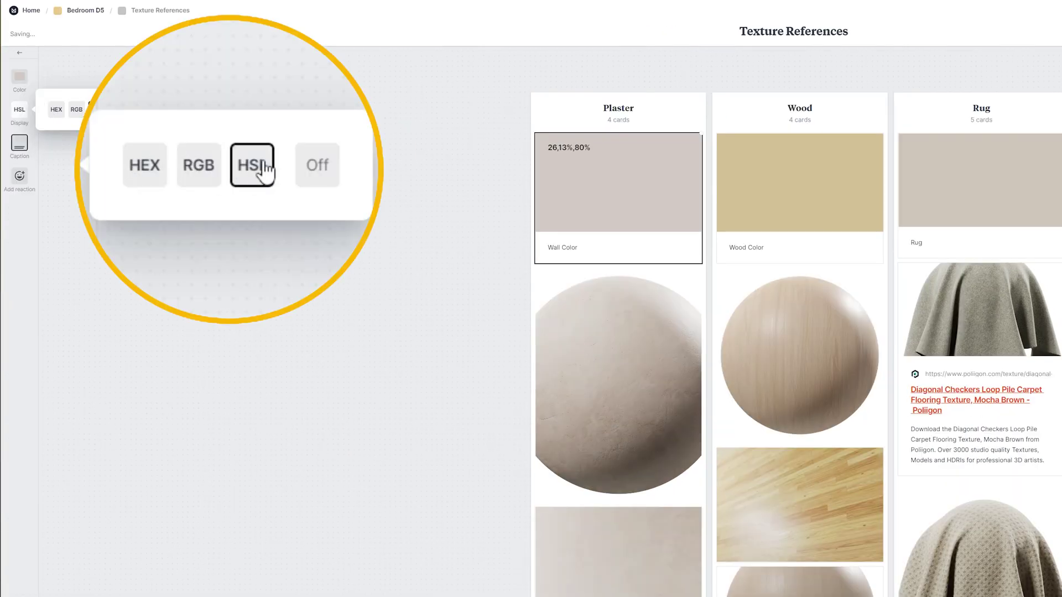
{"action": "left_click", "coordinate": [76, 112]}
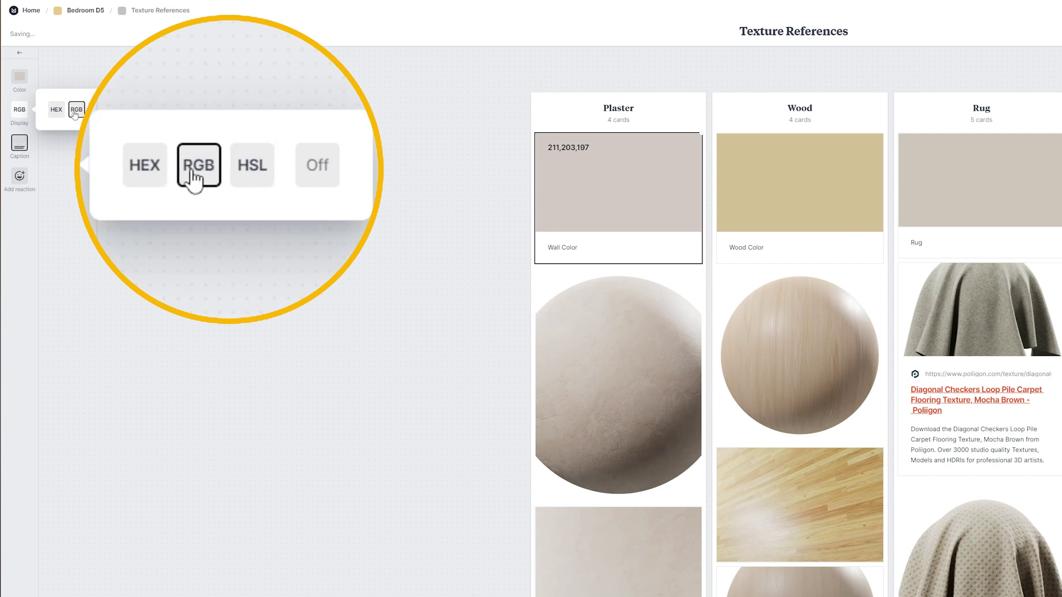
{"action": "left_click", "coordinate": [19, 142]}
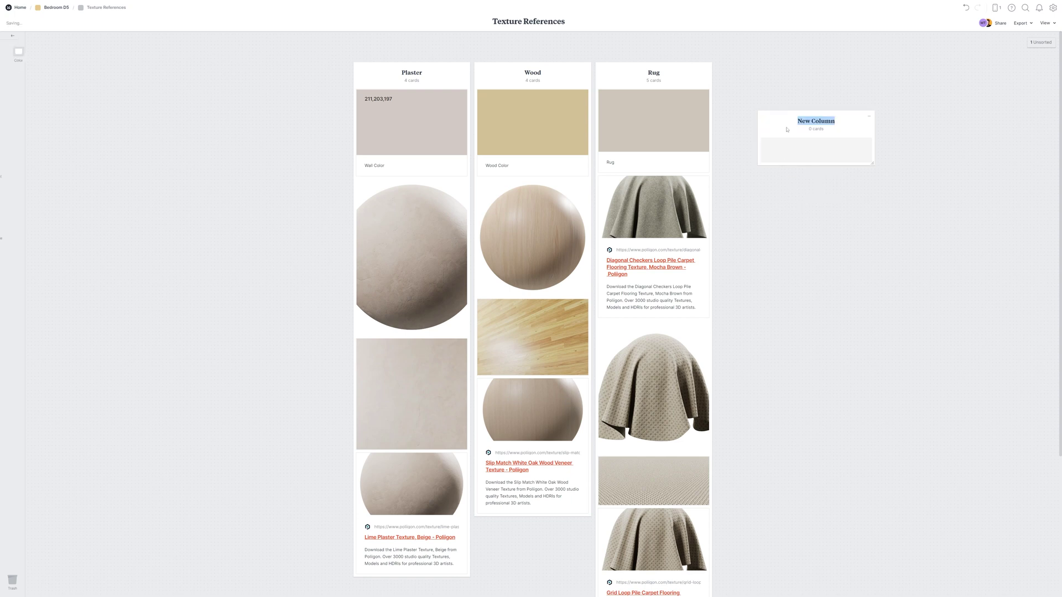
Step: Move the Diagonal Checkers rug card and the flat carpet image into New Column
{"action": "left_click_drag", "start_coordinate": [776, 102], "coordinate": [758, 56]}
{"action": "left_click_drag", "start_coordinate": [673, 185], "coordinate": [796, 103]}
{"action": "left_click_drag", "start_coordinate": [659, 344], "coordinate": [803, 238]}
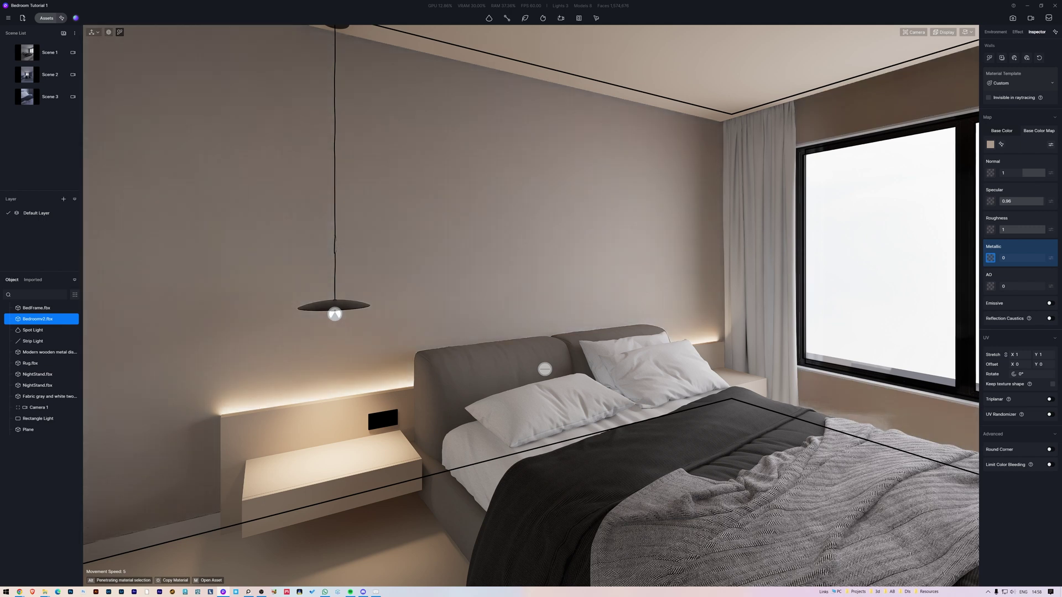
Step: Add the normal and roughness maps to the wall plaster material's slots
{"action": "left_click_drag", "start_coordinate": [1057, 161], "coordinate": [990, 202]}
{"action": "left_click_drag", "start_coordinate": [1059, 227], "coordinate": [990, 229]}
{"action": "left_click", "coordinate": [1051, 230]}
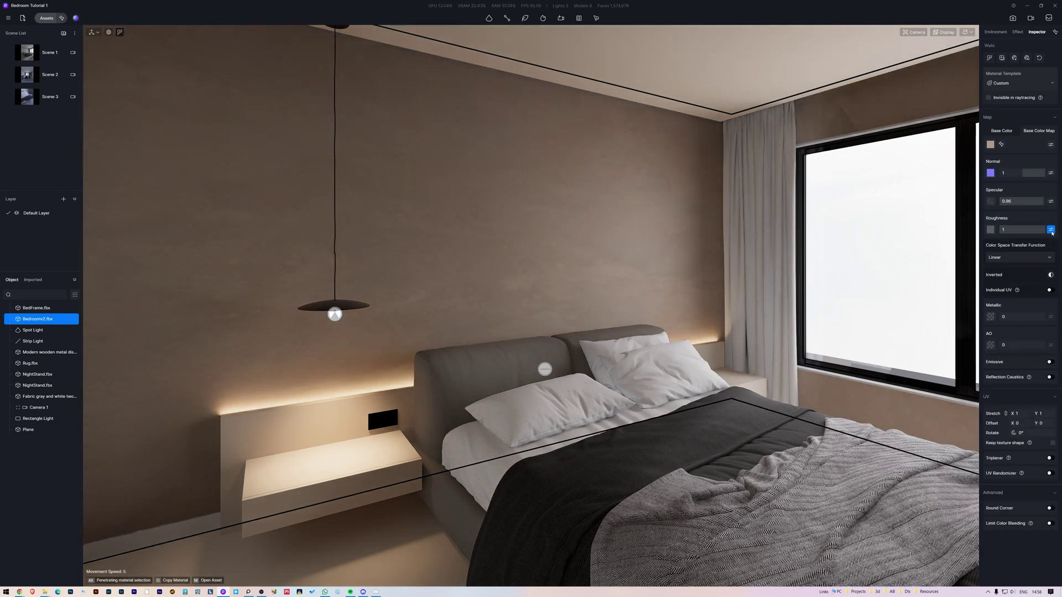
{"action": "left_click", "coordinate": [1050, 229]}
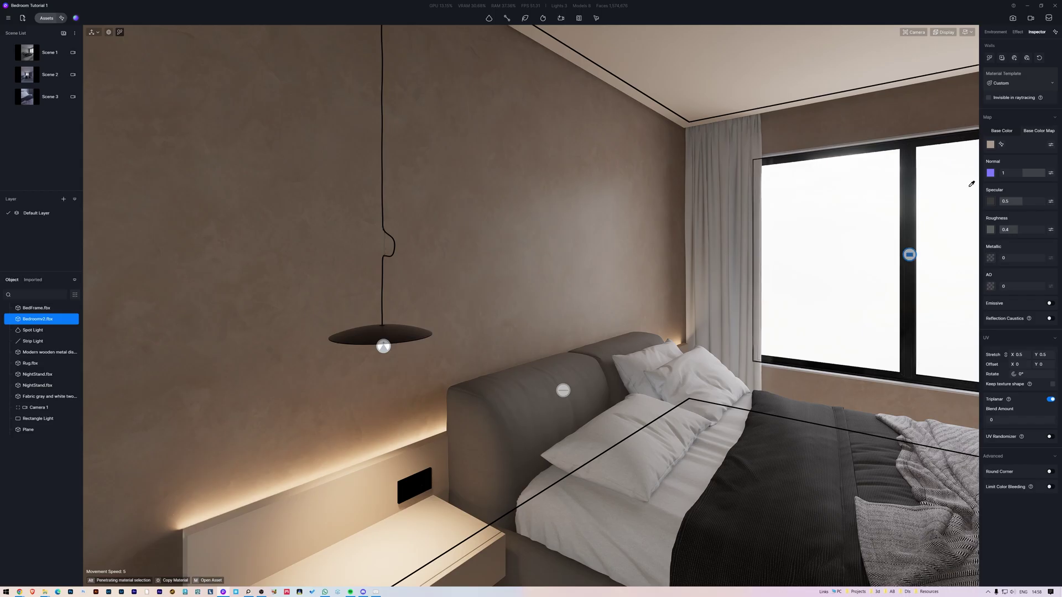
Step: Fully desaturate the wall texture (saturation -100) and set its brightness to 60
{"action": "left_click", "coordinate": [1050, 144]}
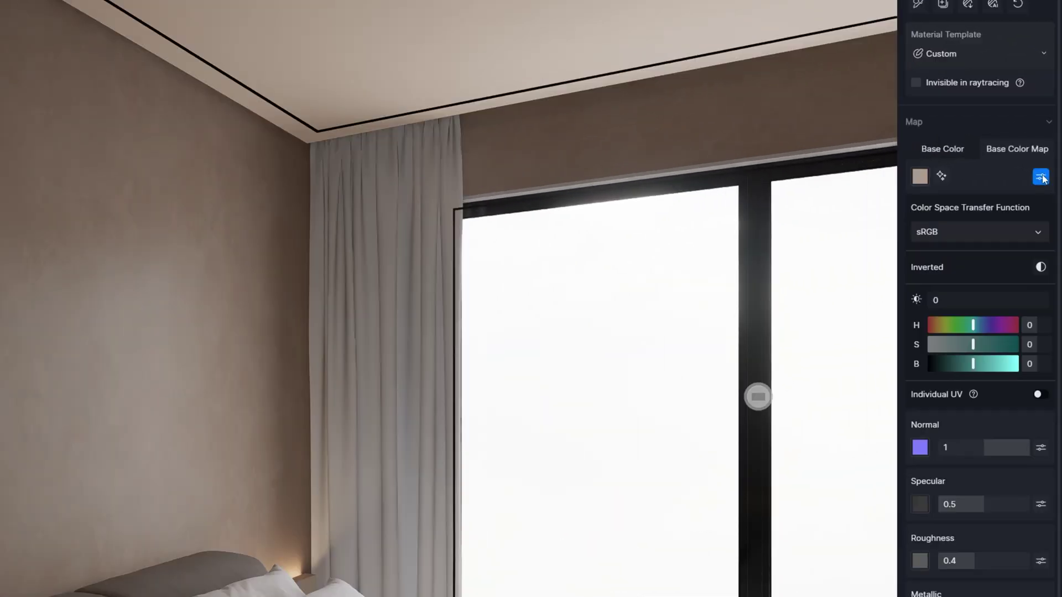
{"action": "left_click_drag", "start_coordinate": [993, 350], "coordinate": [874, 360]}
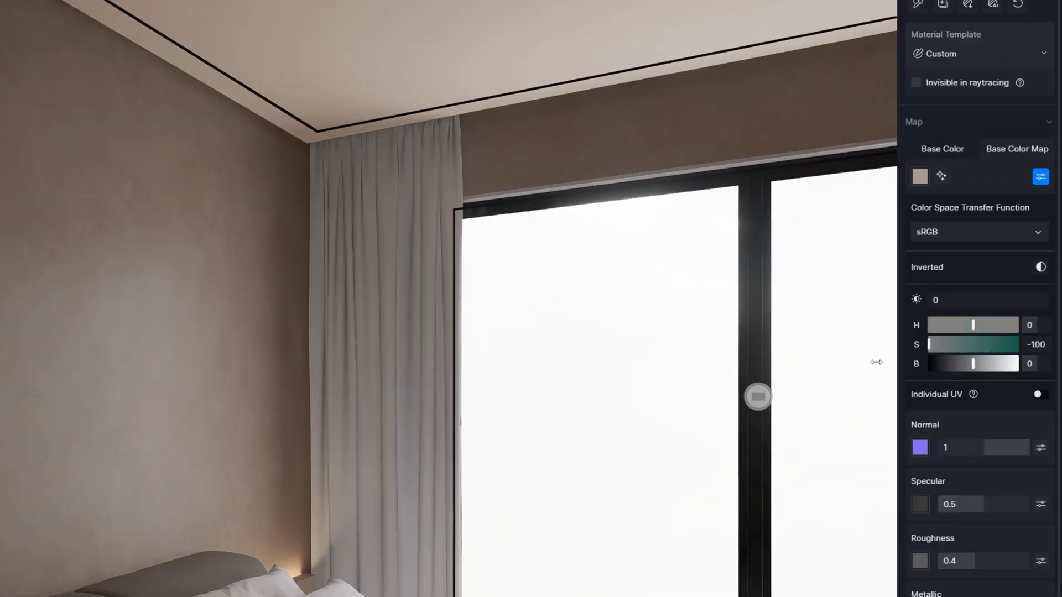
{"action": "left_click", "coordinate": [1034, 369]}
{"action": "type", "text": "60"}
{"action": "key", "text": "Return"}
Step: Collapse the wall texture's colour adjustments and bring up the floor texture's adjustments
{"action": "left_click", "coordinate": [1040, 177]}
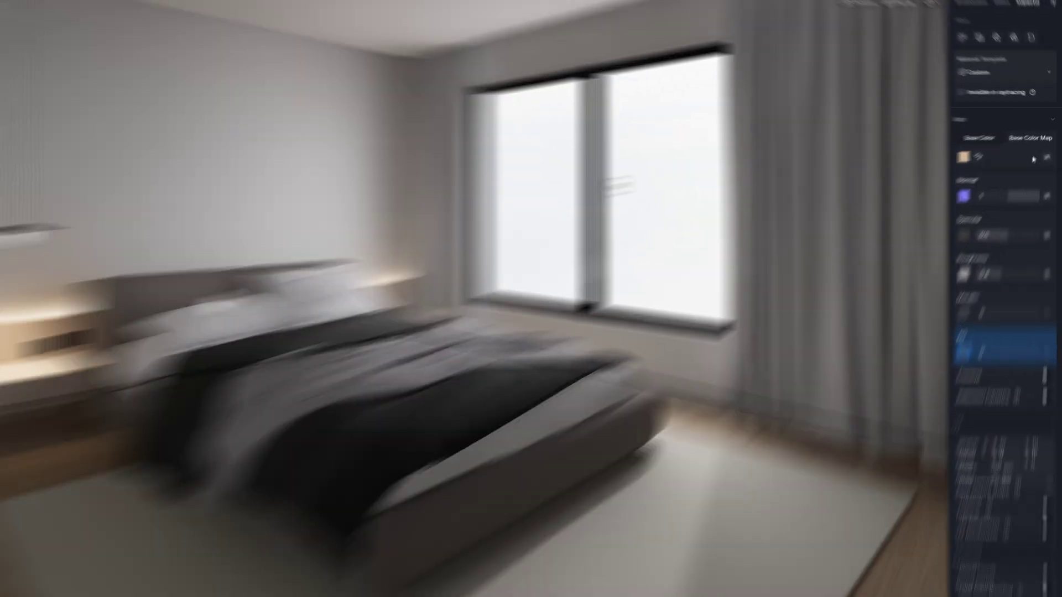
{"action": "left_click", "coordinate": [1050, 145]}
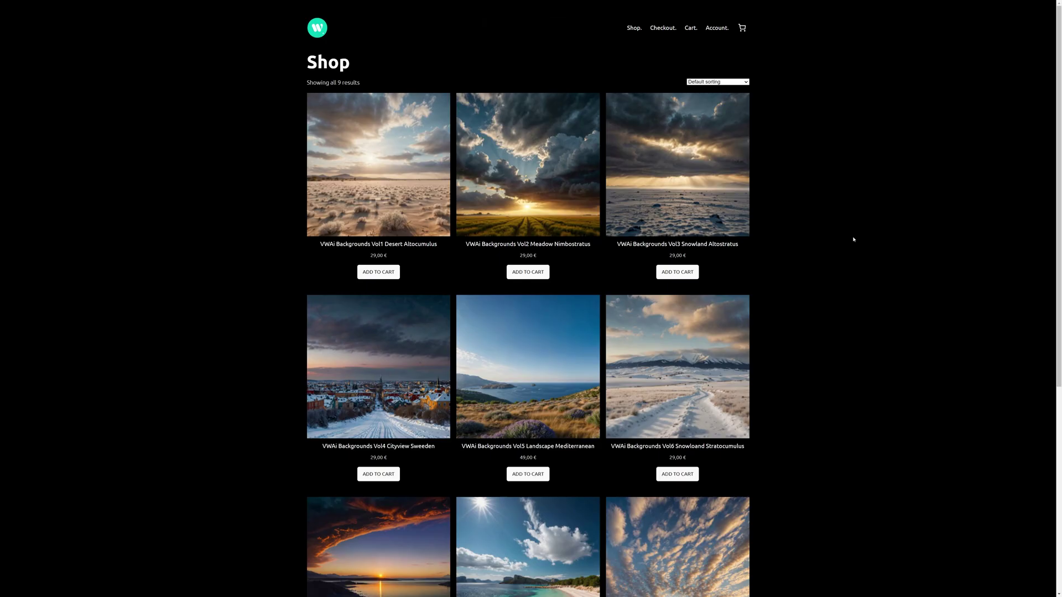
Step: Scroll down to the VWAi Backgrounds Vol4 Cityview Sweeden sample images
{"action": "scroll", "coordinate": [853, 239], "scroll_direction": "down", "scroll_amount": 5}
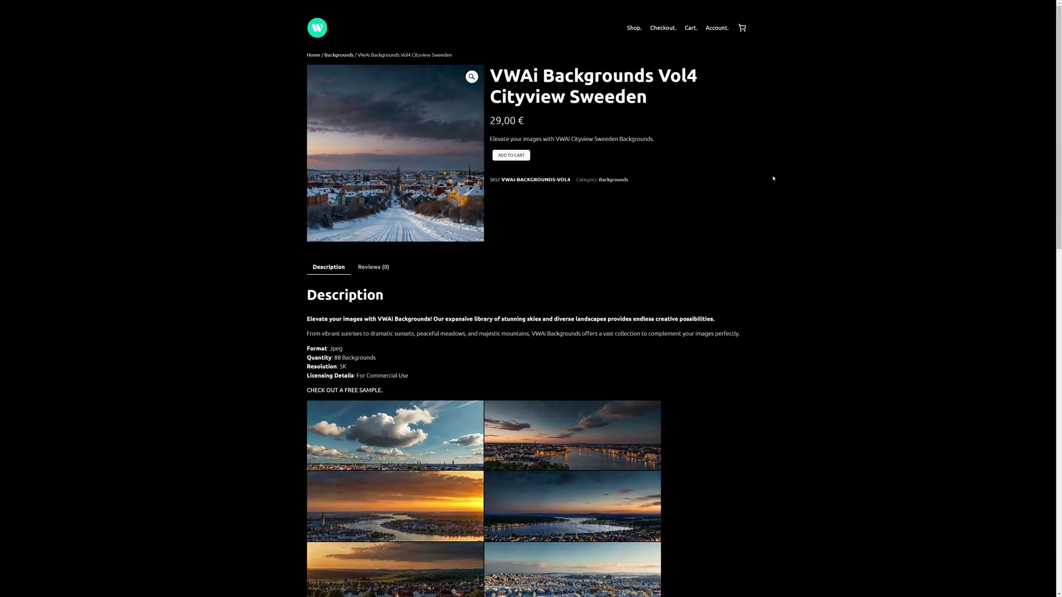
{"action": "scroll", "coordinate": [712, 237], "scroll_direction": "down", "scroll_amount": 6}
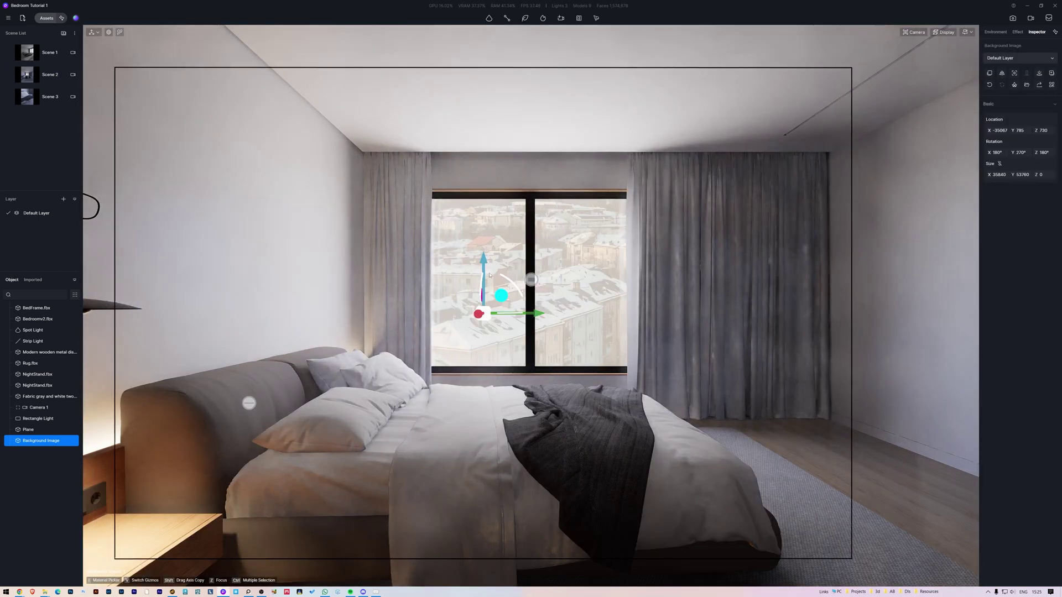
Step: Lower the city background behind the window, switch on fog and edit its falloff
{"action": "left_click_drag", "start_coordinate": [489, 275], "coordinate": [536, 391]}
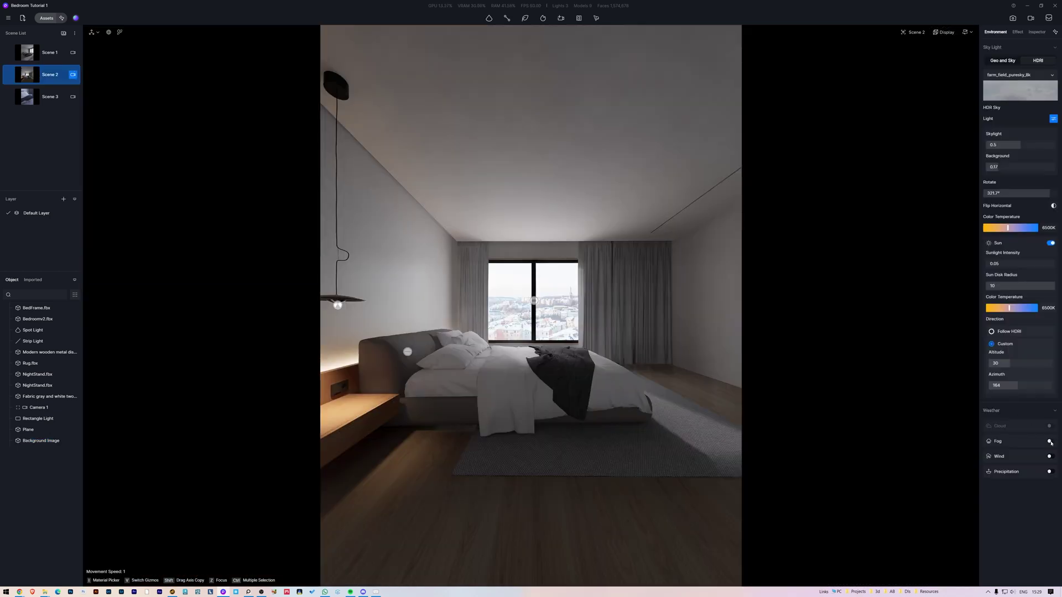
{"action": "left_click", "coordinate": [1049, 441]}
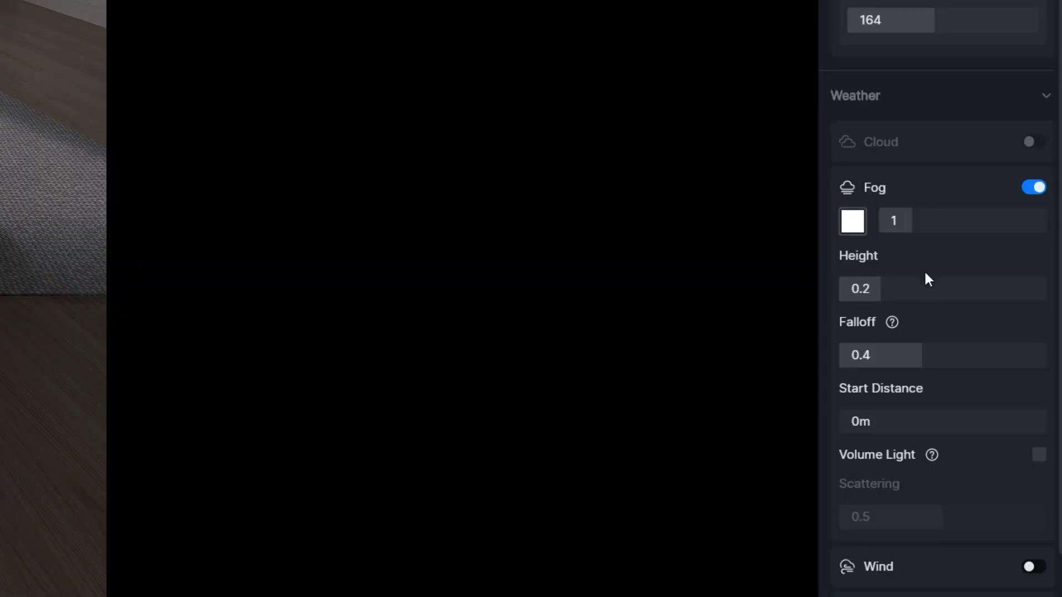
{"action": "left_click", "coordinate": [934, 357]}
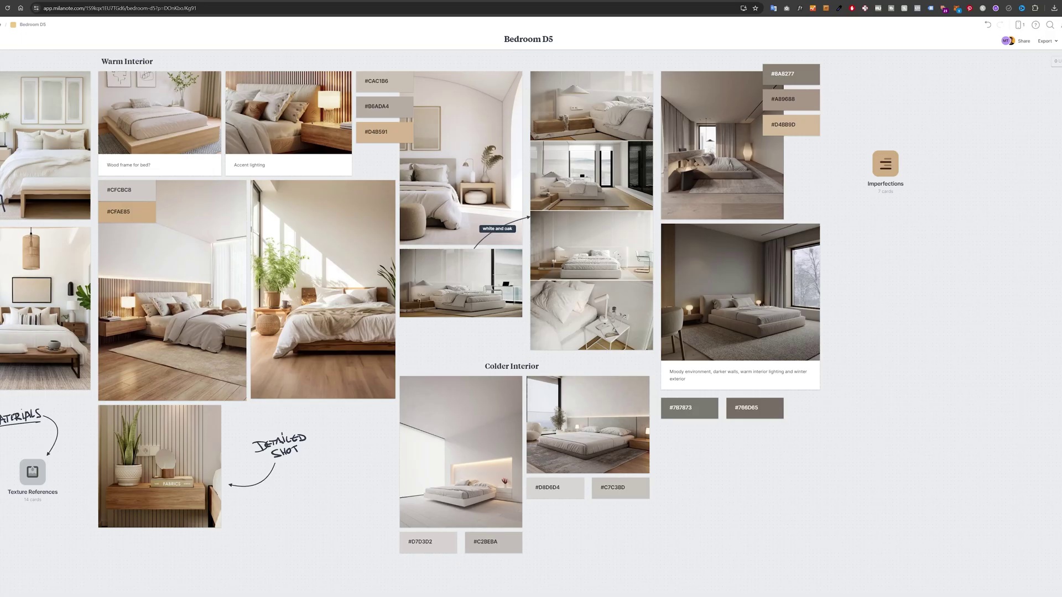
Step: Show the Imperfections board, enlarge the rounded wood-corner photo and pan left to the stains
{"action": "left_click", "coordinate": [899, 178]}
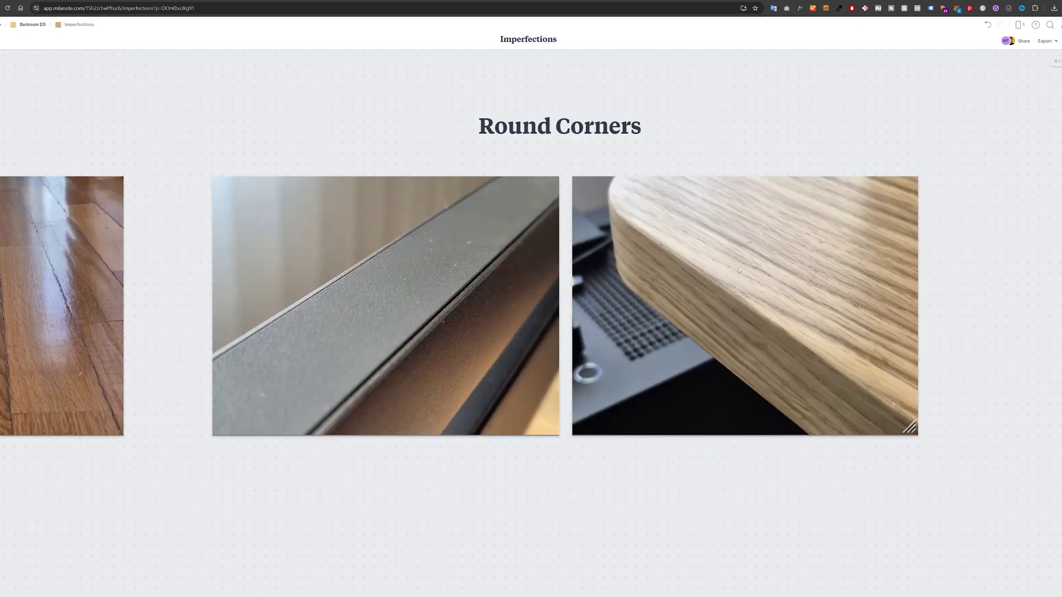
{"action": "left_click_drag", "start_coordinate": [910, 427], "coordinate": [1052, 533]}
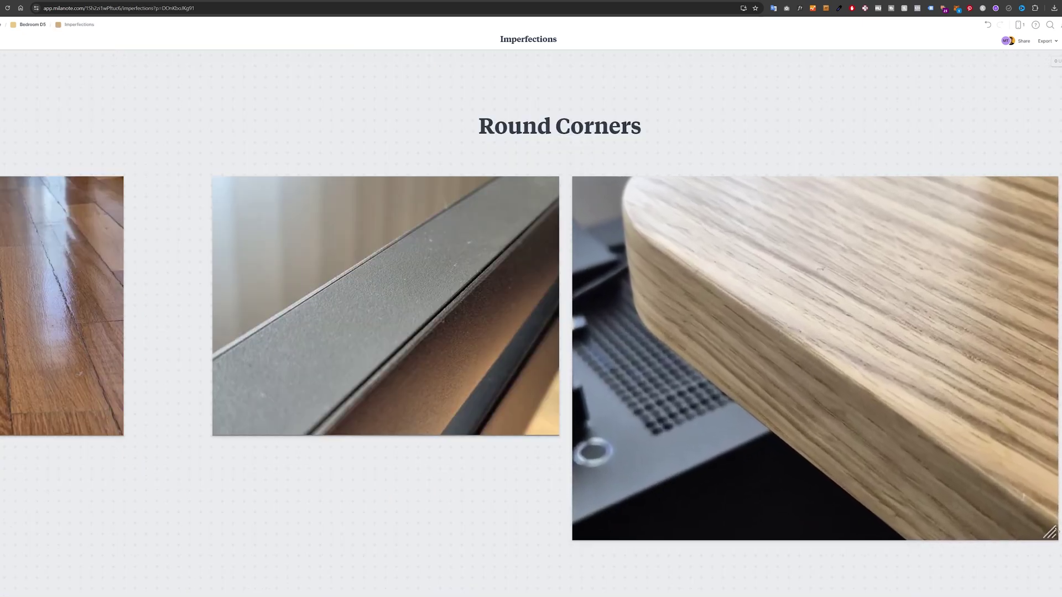
{"action": "scroll", "coordinate": [643, 333], "scroll_direction": "left", "scroll_amount": 10}
{"action": "scroll", "coordinate": [642, 333], "scroll_direction": "left", "scroll_amount": 2}
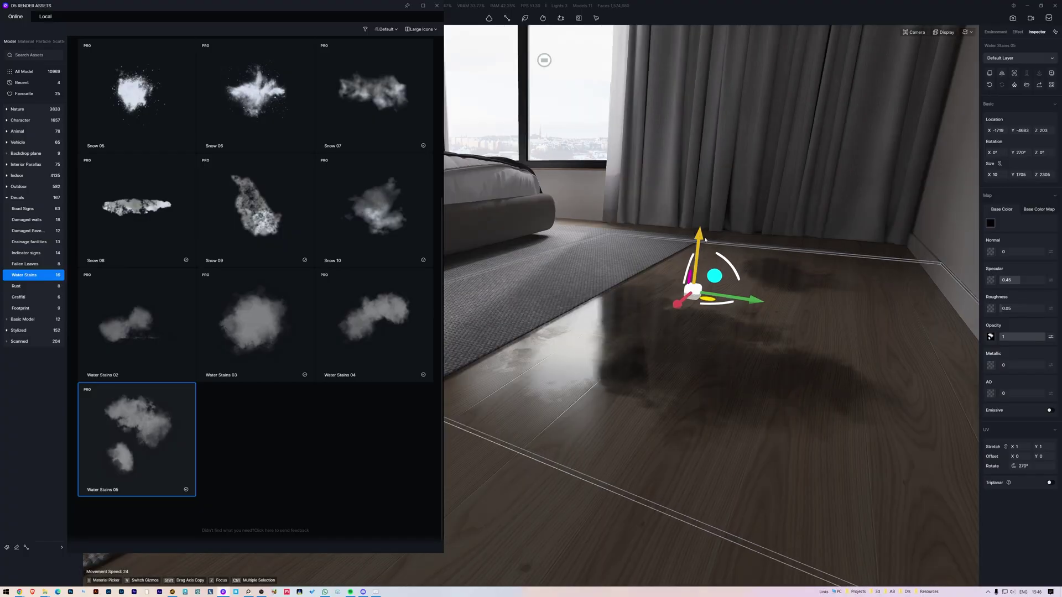
Step: Make the Water Stains 05 decal white at 0.1 opacity, then rotate the selection vertically
{"action": "left_click", "coordinate": [990, 223]}
{"action": "left_click", "coordinate": [985, 247]}
{"action": "left_click", "coordinate": [990, 223]}
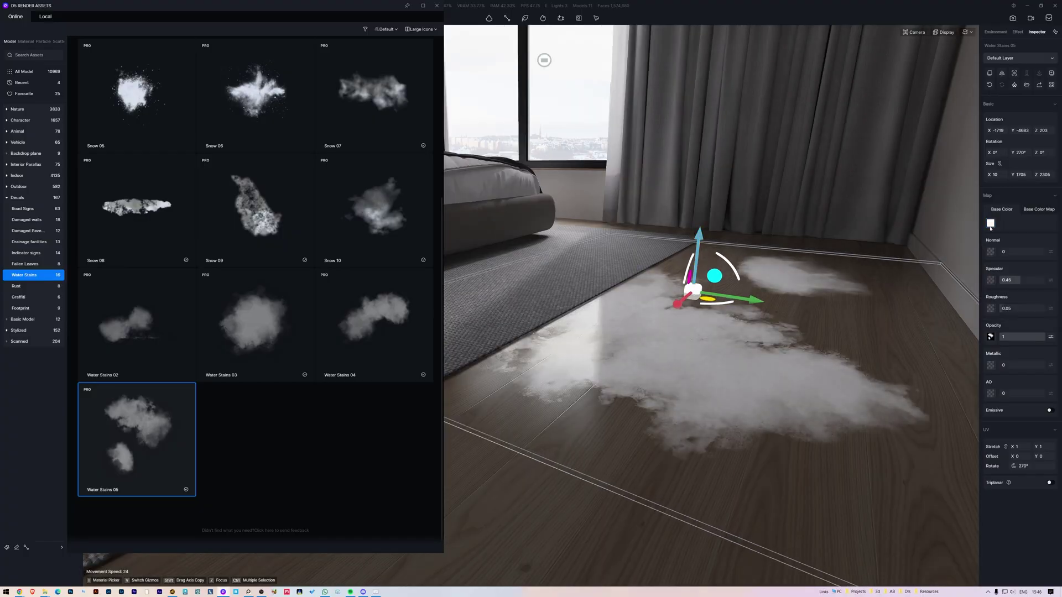
{"action": "left_click", "coordinate": [1025, 338]}
{"action": "type", "text": "0.1"}
{"action": "key", "text": "Return"}
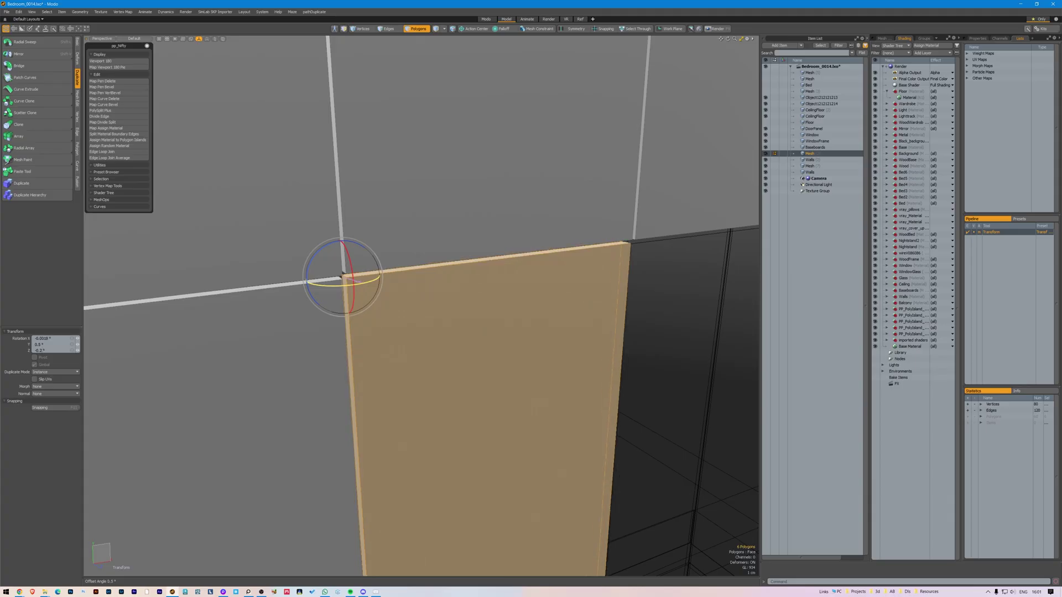
{"action": "left_click_drag", "start_coordinate": [381, 282], "coordinate": [479, 284]}
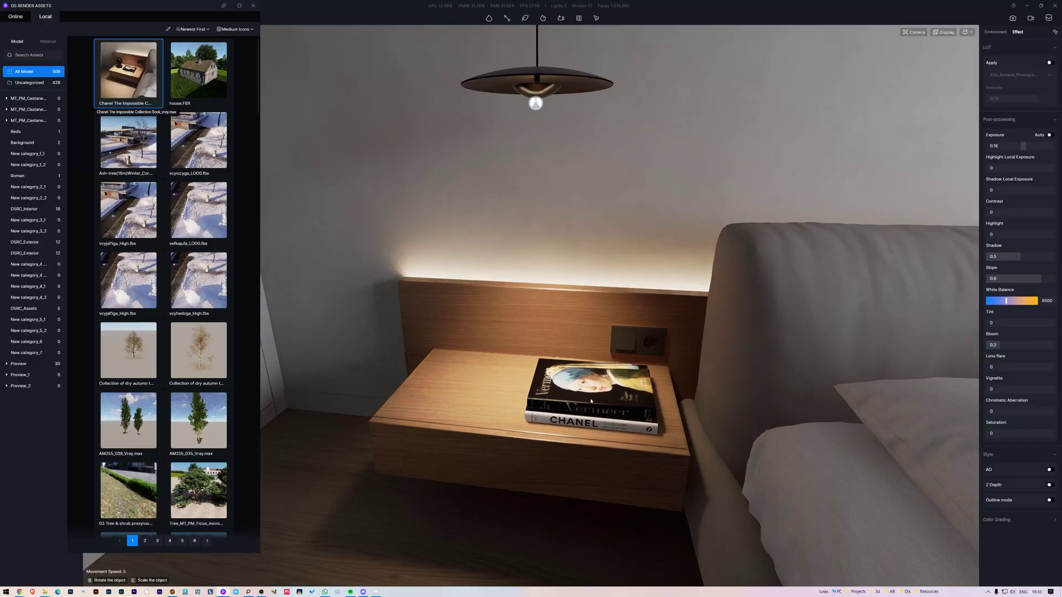
Step: Place the Chanel book, geometric floor lamp and ceiling White Projector, then load and rotate a video
{"action": "left_click", "coordinate": [591, 403]}
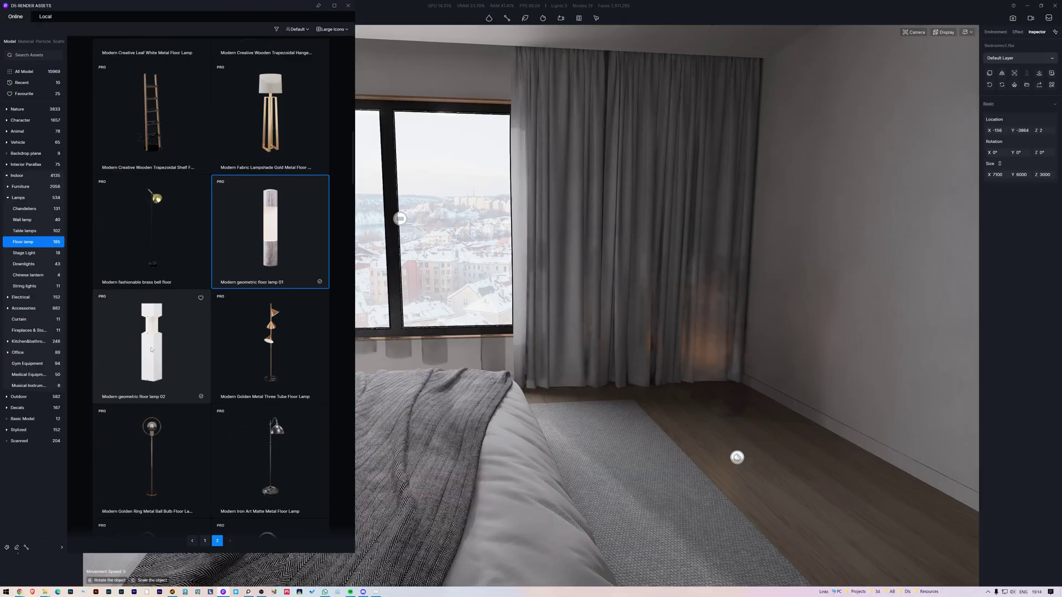
{"action": "left_click", "coordinate": [151, 343]}
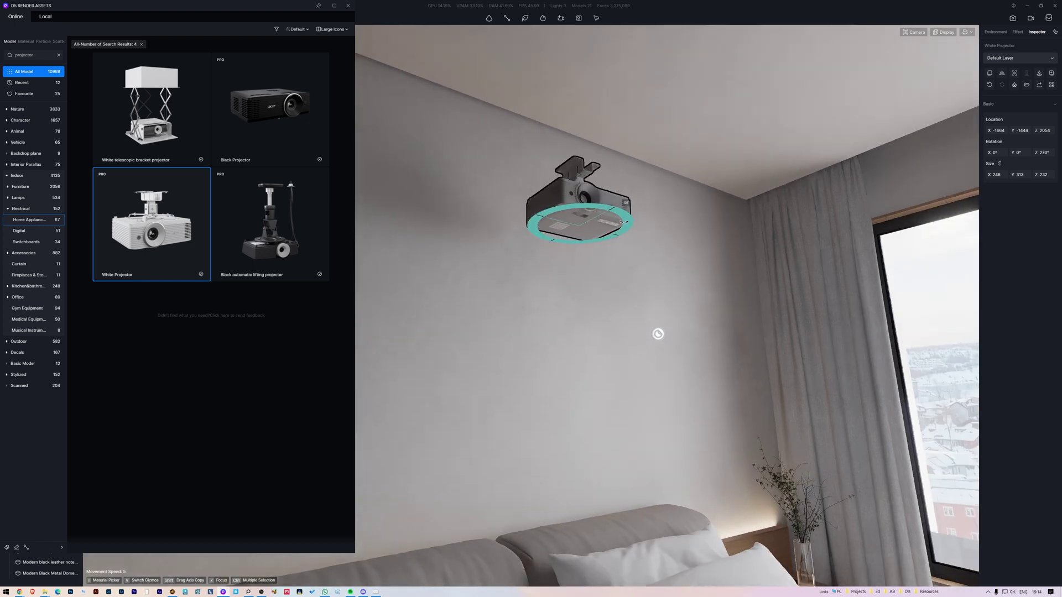
{"action": "left_click", "coordinate": [623, 221]}
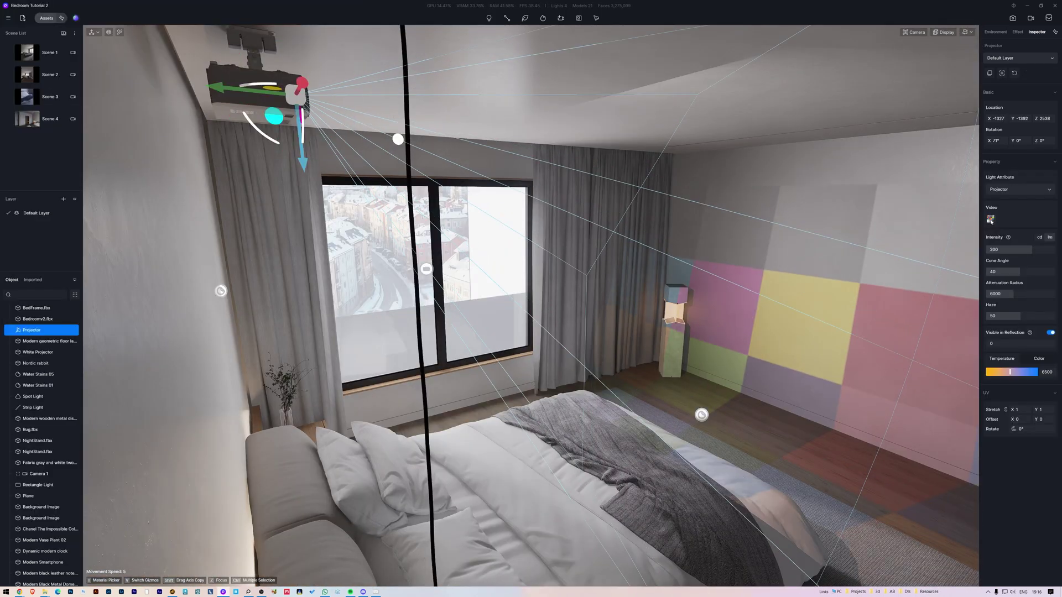
{"action": "left_click", "coordinate": [990, 220]}
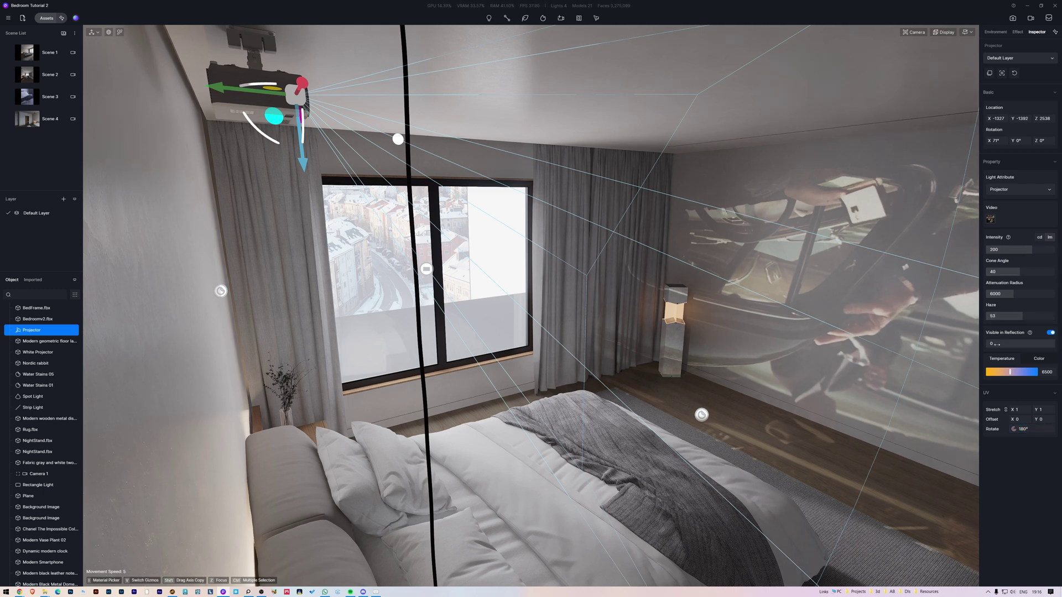
{"action": "left_click_drag", "start_coordinate": [1022, 429], "coordinate": [1034, 430]}
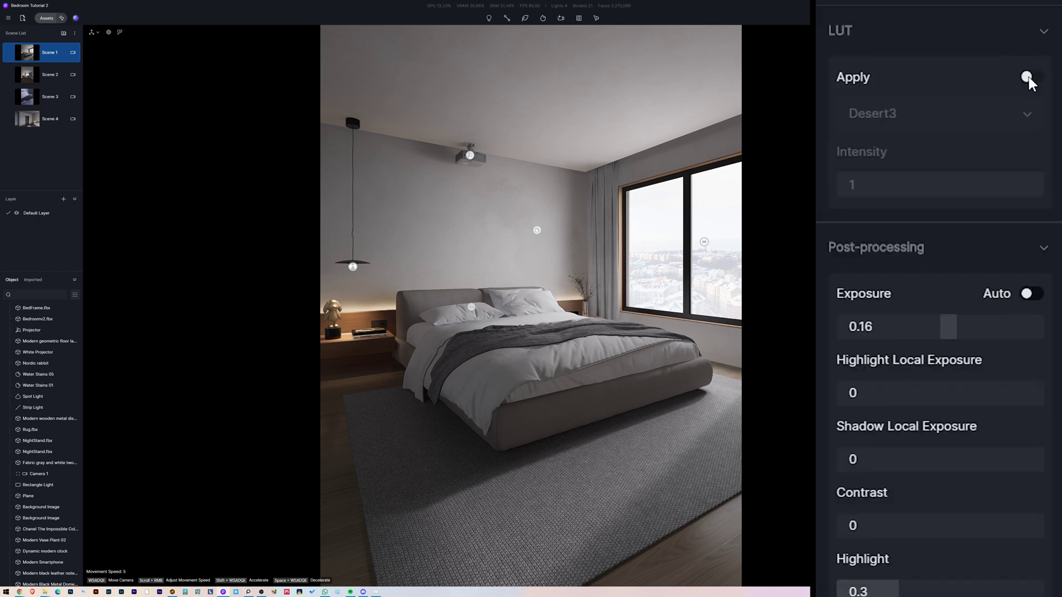
Step: Enable LUT grading with the custom photographic Kim_Amland LUT at intensity 0.7
{"action": "left_click", "coordinate": [1028, 78]}
{"action": "left_click", "coordinate": [945, 114]}
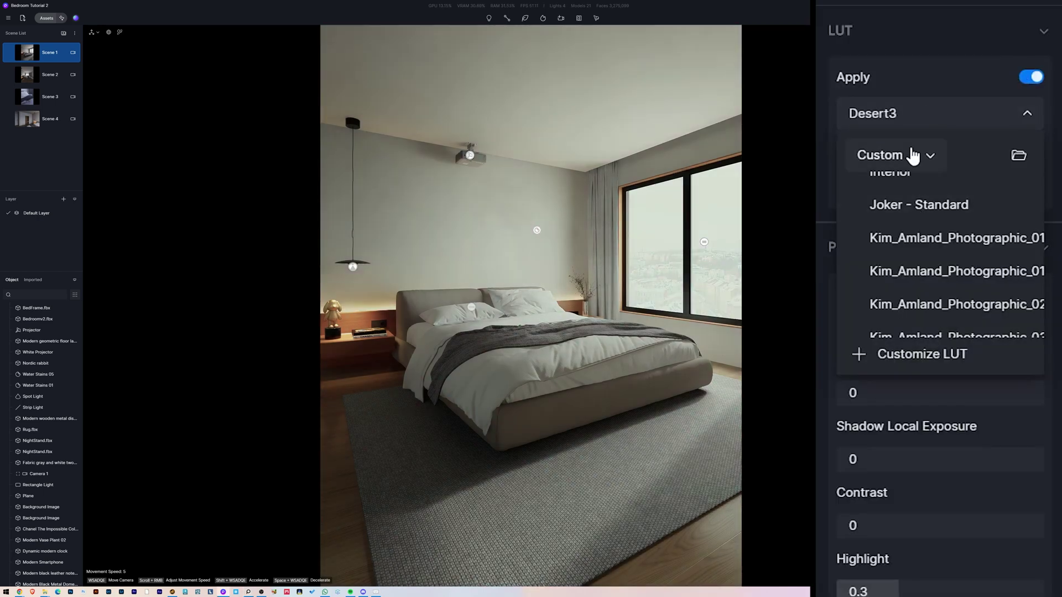
{"action": "left_click", "coordinate": [913, 156]}
{"action": "left_click", "coordinate": [911, 154]}
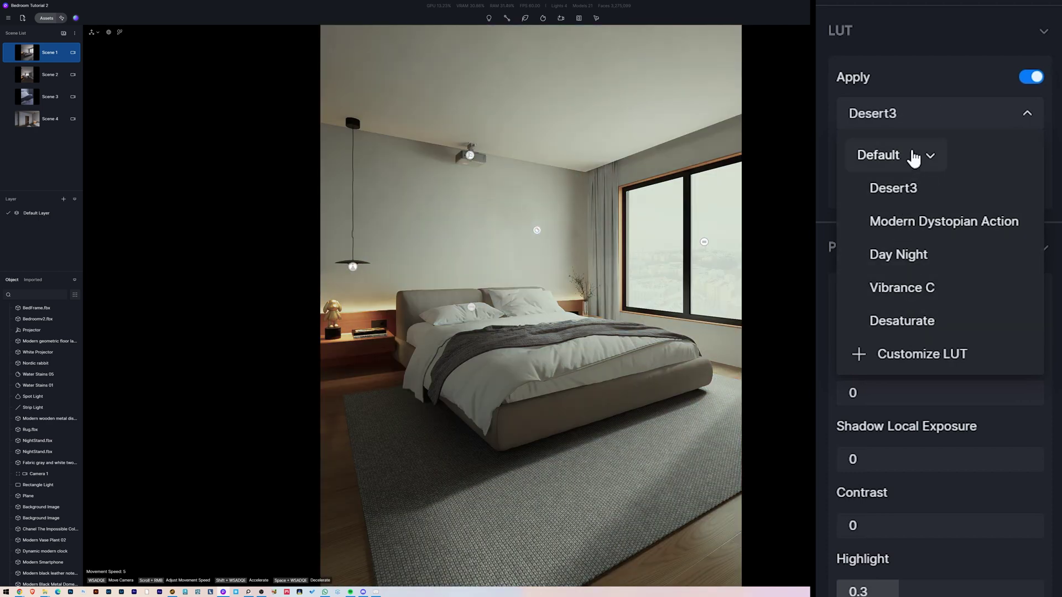
{"action": "left_click", "coordinate": [912, 155]}
{"action": "left_click", "coordinate": [903, 177]}
{"action": "scroll", "coordinate": [948, 254], "scroll_direction": "down", "scroll_amount": 3}
{"action": "scroll", "coordinate": [923, 243], "scroll_direction": "up", "scroll_amount": 2}
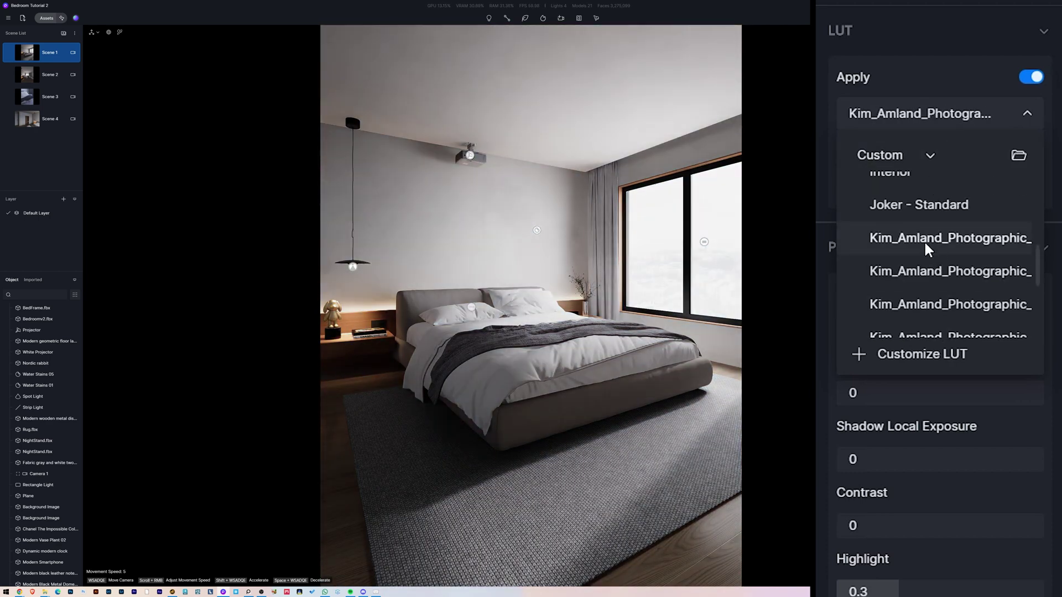
{"action": "left_click", "coordinate": [923, 242]}
{"action": "left_click", "coordinate": [931, 188]}
{"action": "type", "text": "0.7"}
{"action": "key", "text": "Return"}
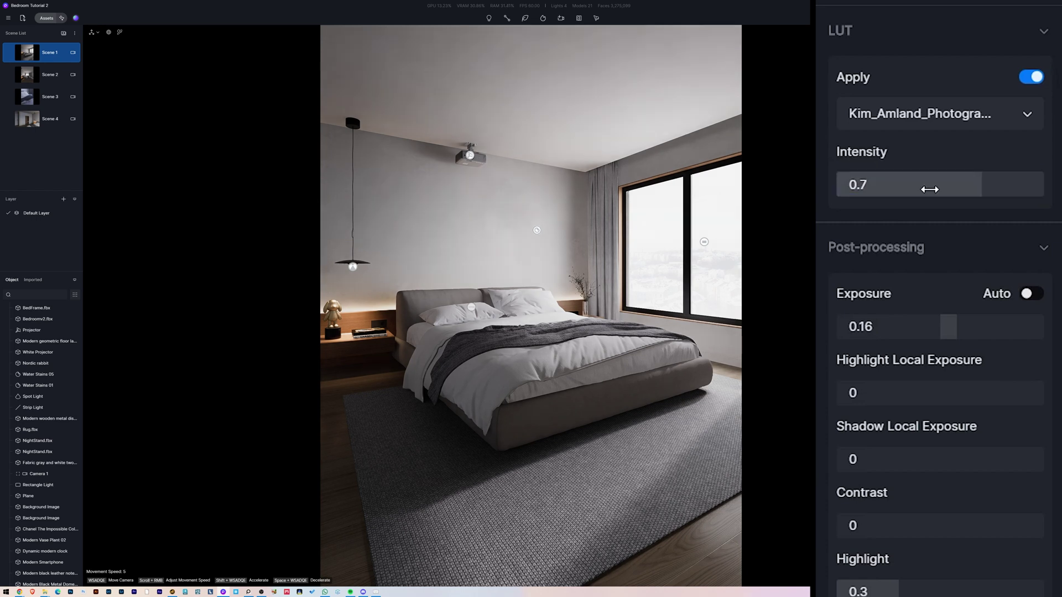
Step: Set Highlight Local Exposure to 0.56 and tweak contrast, chromatic aberration, vignette and saturation
{"action": "left_click", "coordinate": [935, 397]}
{"action": "type", "text": "0.56"}
{"action": "key", "text": "Return"}
{"action": "scroll", "coordinate": [913, 442], "scroll_direction": "down", "scroll_amount": 3}
{"action": "left_click", "coordinate": [928, 356]}
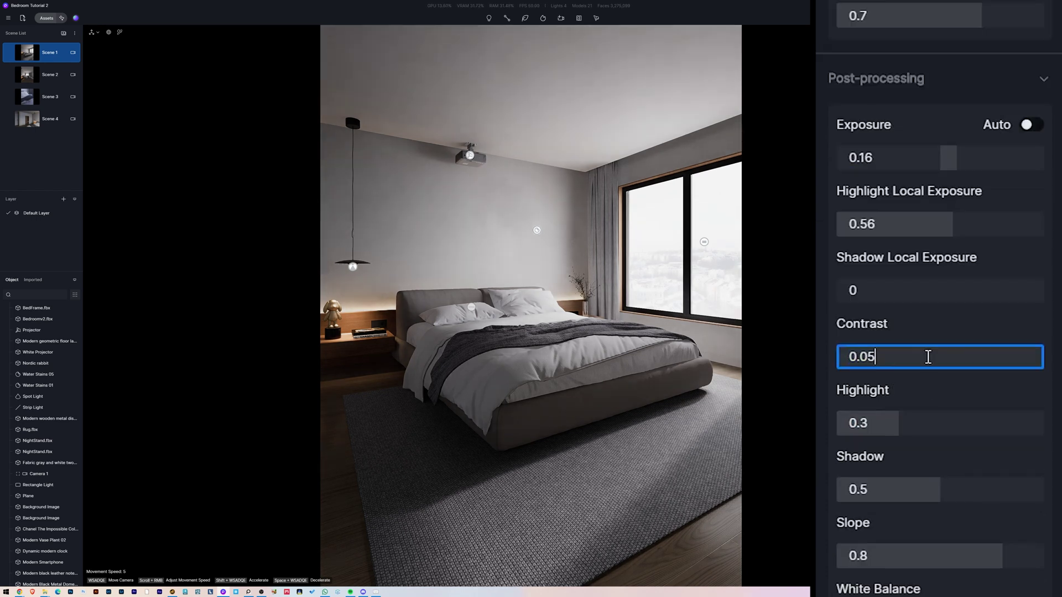
{"action": "scroll", "coordinate": [926, 357], "scroll_direction": "down", "scroll_amount": 5}
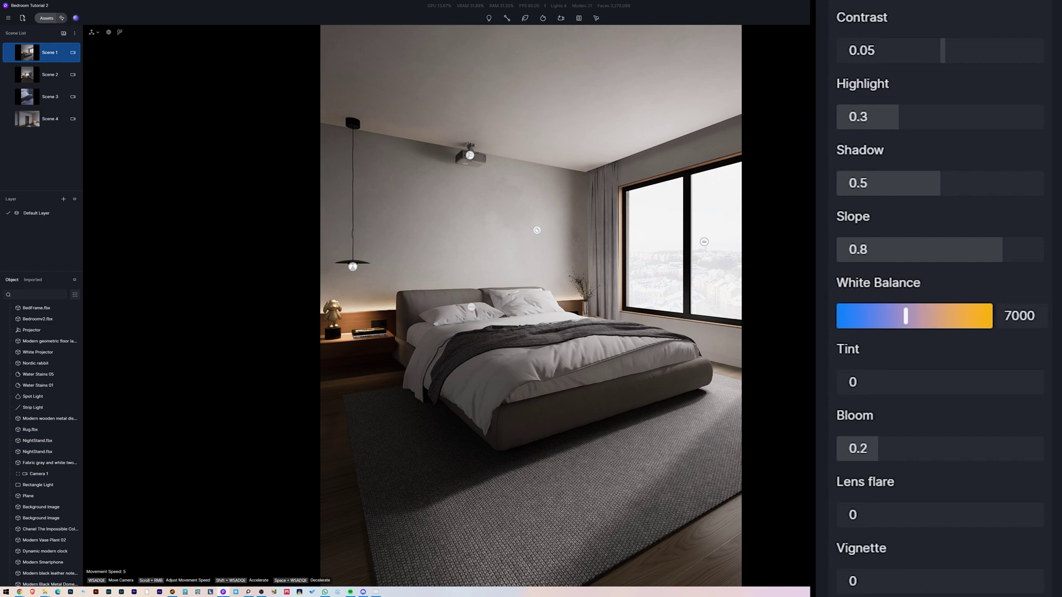
{"action": "scroll", "coordinate": [902, 575], "scroll_direction": "down", "scroll_amount": 4}
{"action": "left_click", "coordinate": [899, 375]}
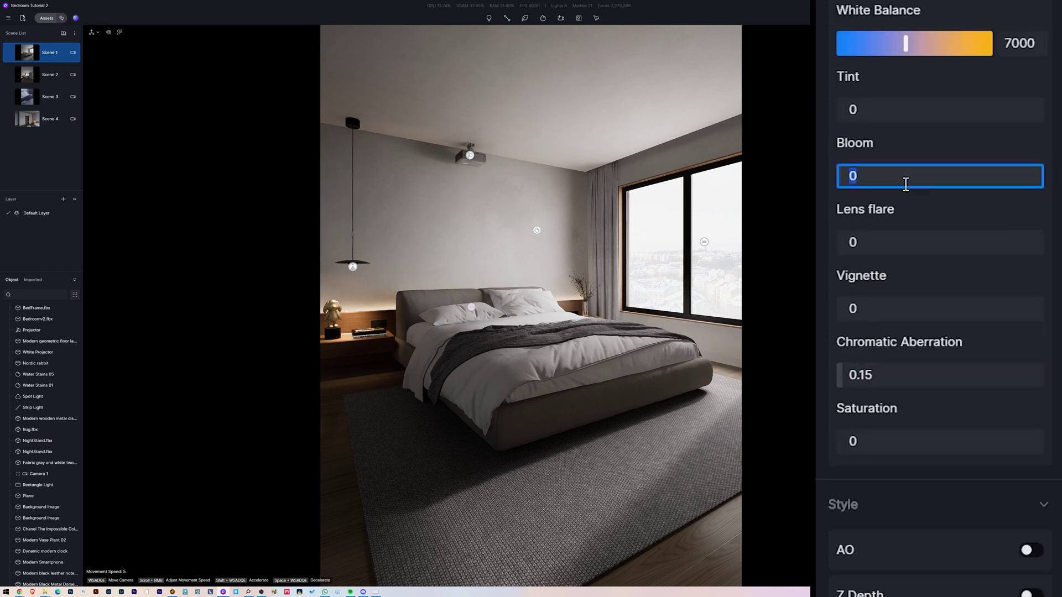
{"action": "left_click_drag", "start_coordinate": [863, 309], "coordinate": [896, 329]}
{"action": "mouse_move", "coordinate": [931, 440]}
{"action": "left_mouse_down"}
{"action": "mouse_move", "coordinate": [971, 441]}
{"action": "mouse_move", "coordinate": [824, 442]}
{"action": "mouse_move", "coordinate": [935, 451]}
{"action": "left_mouse_up"}
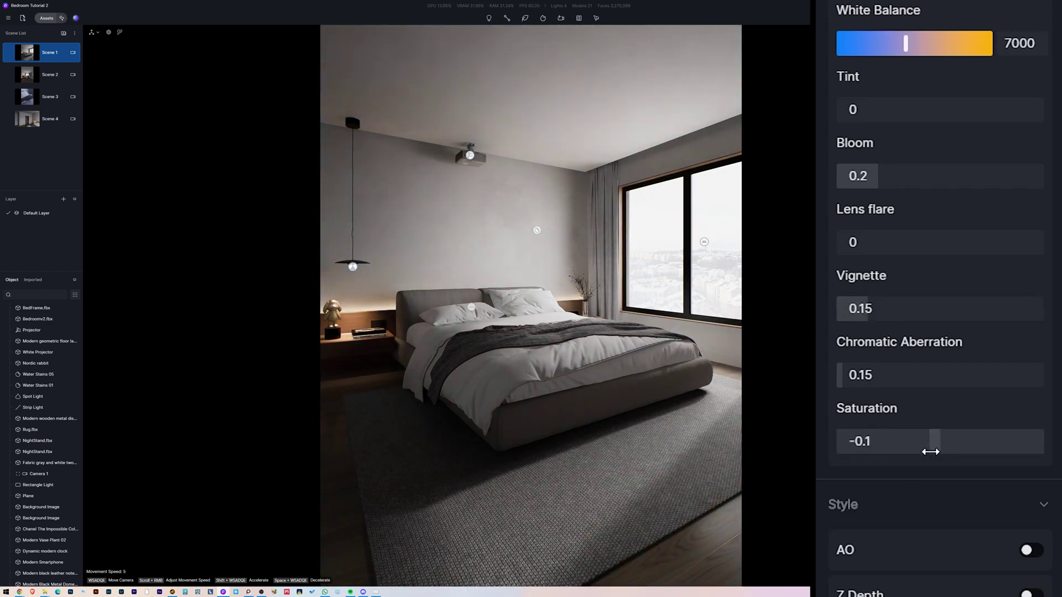
Step: Set the depth-of-field blur to 4
{"action": "scroll", "coordinate": [874, 526], "scroll_direction": "down", "scroll_amount": 5}
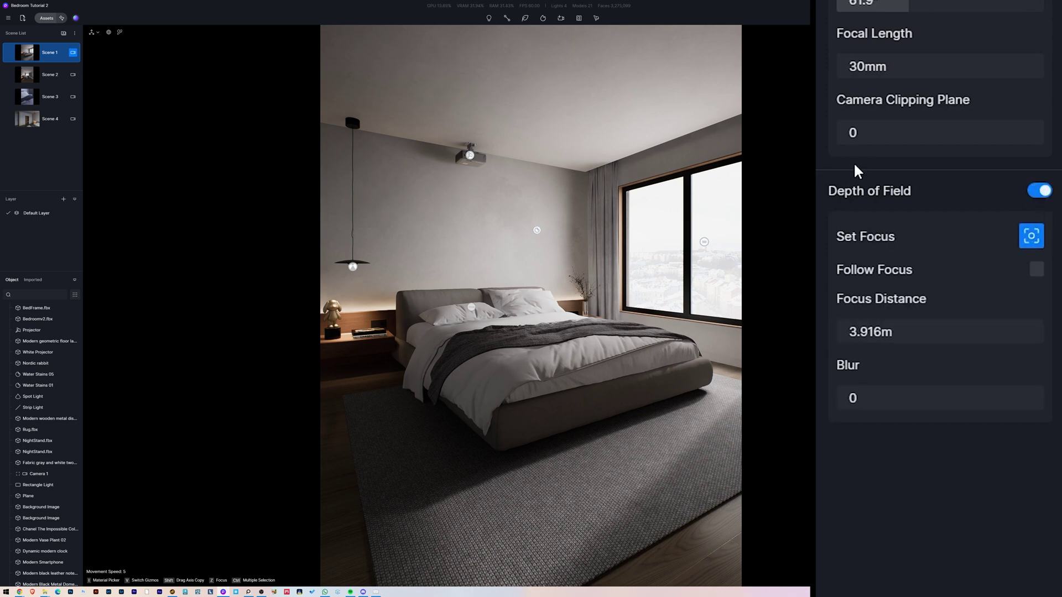
{"action": "type", "text": "4"}
{"action": "key", "text": "Return"}
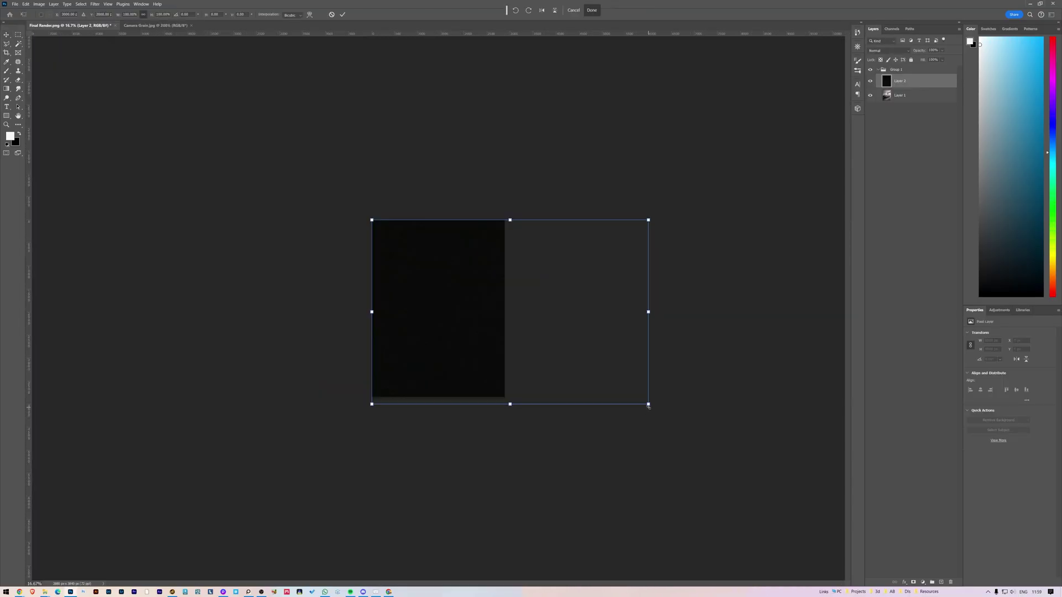
Step: Scale the grain layer, duplicate it to cover the render and merge the copies
{"action": "left_click_drag", "start_coordinate": [649, 402], "coordinate": [505, 308]}
{"action": "key", "text": "Return"}
{"action": "left_click_drag", "start_coordinate": [450, 255], "coordinate": [443, 397], "text": "alt"}
{"action": "key", "text": "ctrl+e"}
{"action": "key", "text": "ctrl+t"}
{"action": "key", "text": "Return"}
{"action": "key", "text": "ctrl+1"}
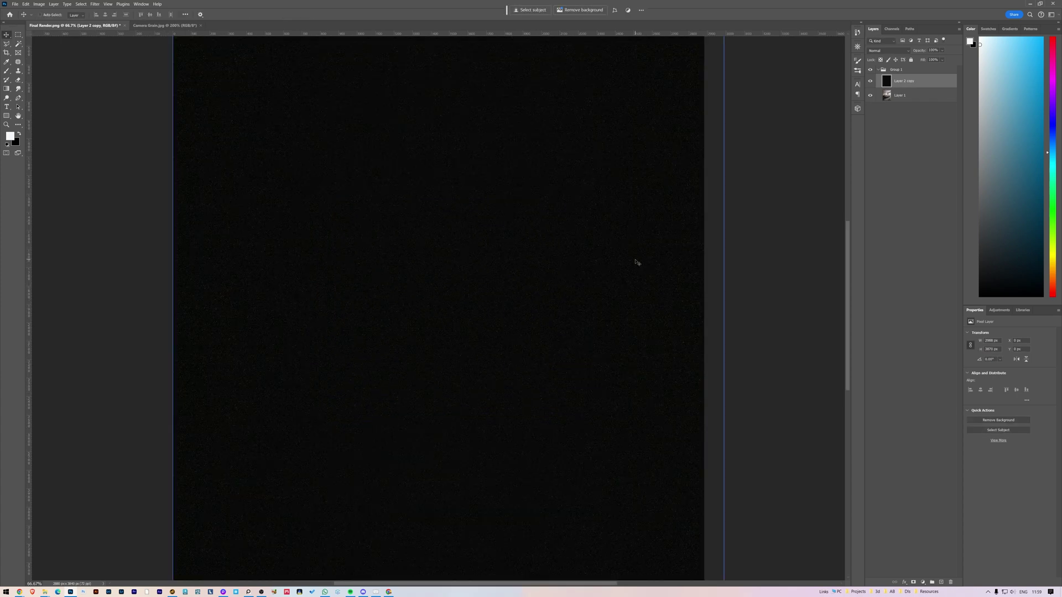
Step: Blend the grain layer in Screen mode and zoom in to check it on the bed
{"action": "left_click", "coordinate": [887, 51]}
{"action": "left_click", "coordinate": [885, 119]}
{"action": "scroll", "coordinate": [681, 202], "scroll_direction": "right", "scroll_amount": 2}
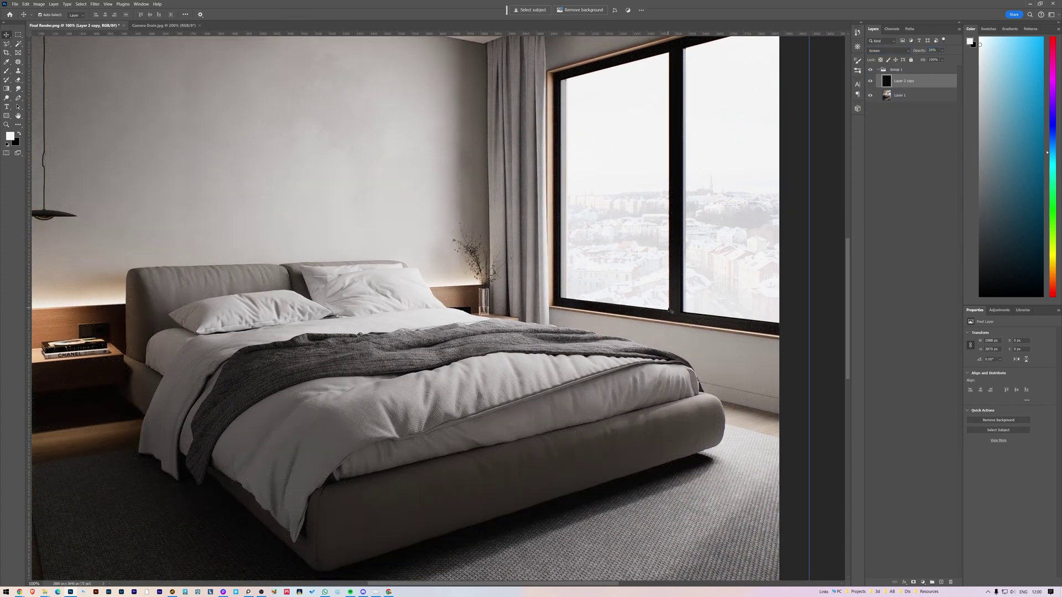
{"action": "key", "text": "ctrl+plus"}
{"action": "key", "text": "ctrl+plus"}
{"action": "scroll", "coordinate": [669, 311], "scroll_direction": "down", "scroll_amount": 3}
{"action": "scroll", "coordinate": [669, 311], "scroll_direction": "right", "scroll_amount": 2}
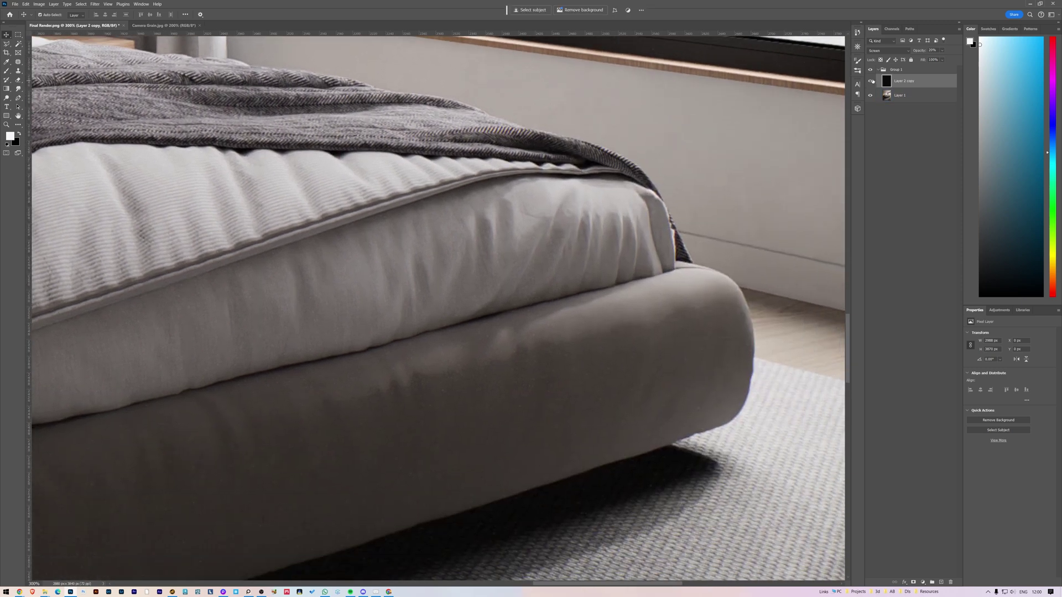